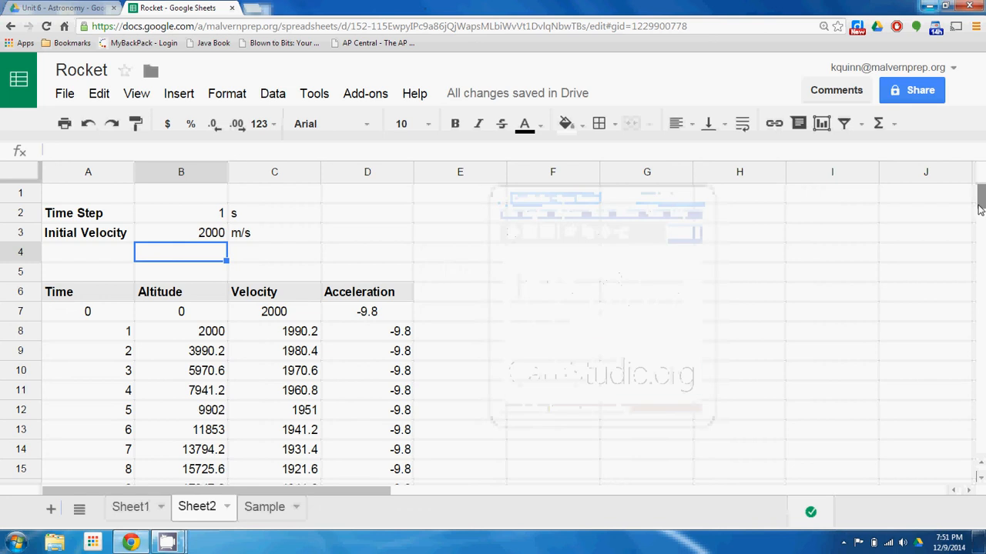
Add the column header "Actual Accel." in cell E6, beside the Acceleration header.
mouse_move(979, 208)
left_mouse_down()
mouse_move(980, 221)
mouse_move(981, 202)
left_mouse_up()
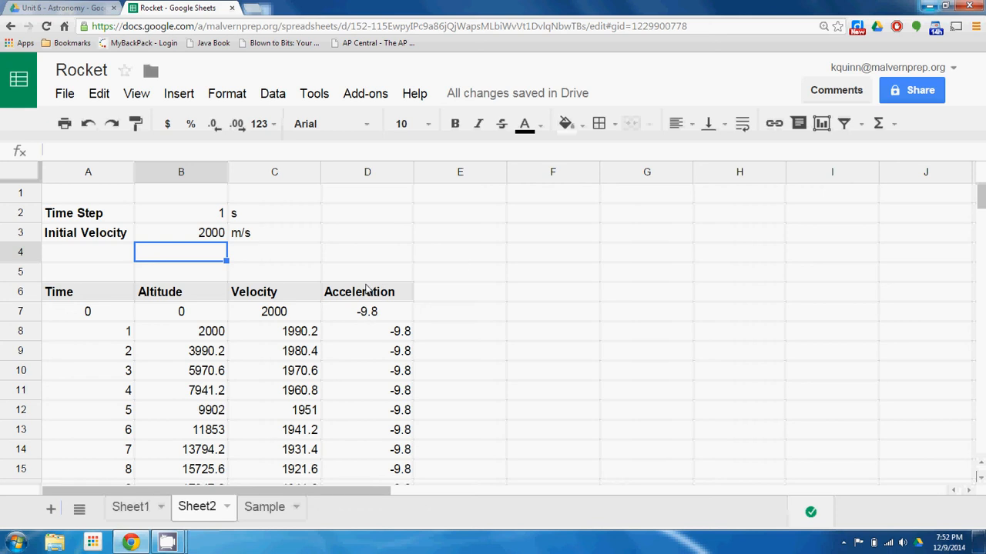
double_click(462, 297)
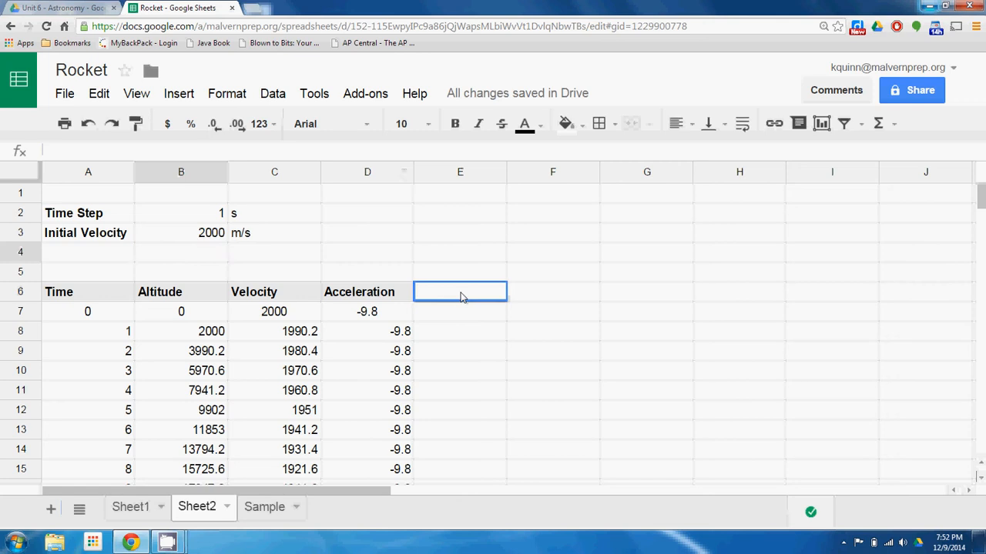
type("Actual Acce")
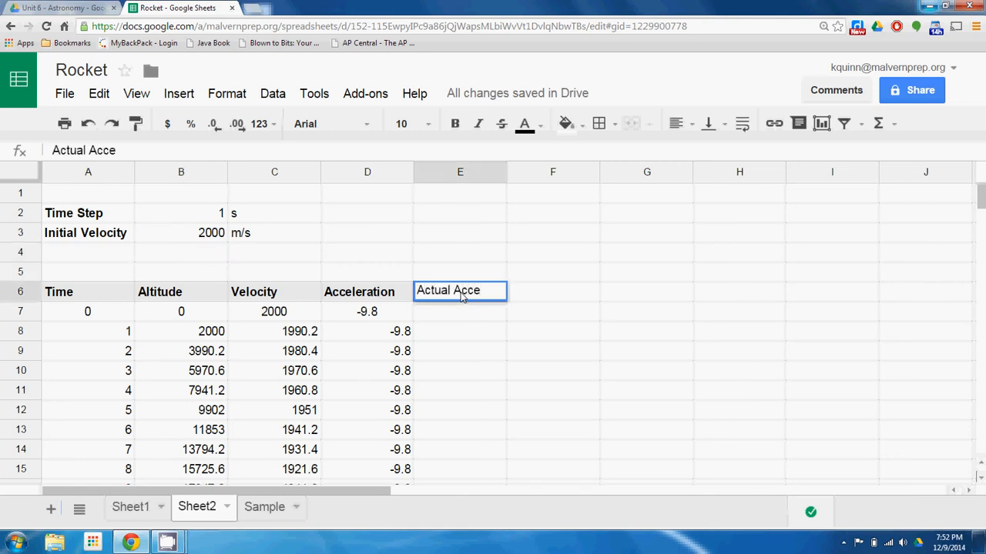
type("l.")
key("Return")
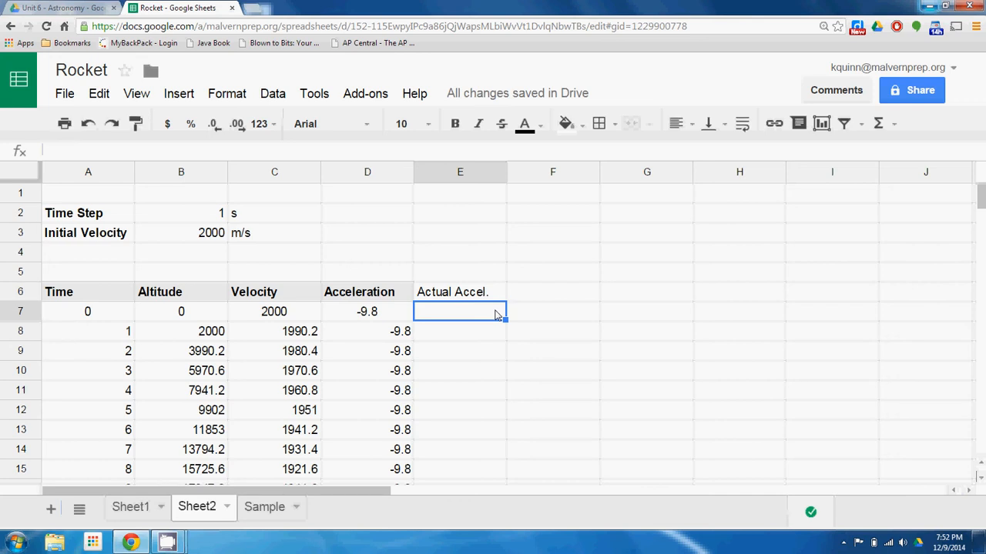
Write the formula notes "Fg = G m m/r^2" in cell E7 and "Fg = m a" in cell E5.
type("Fg = ")
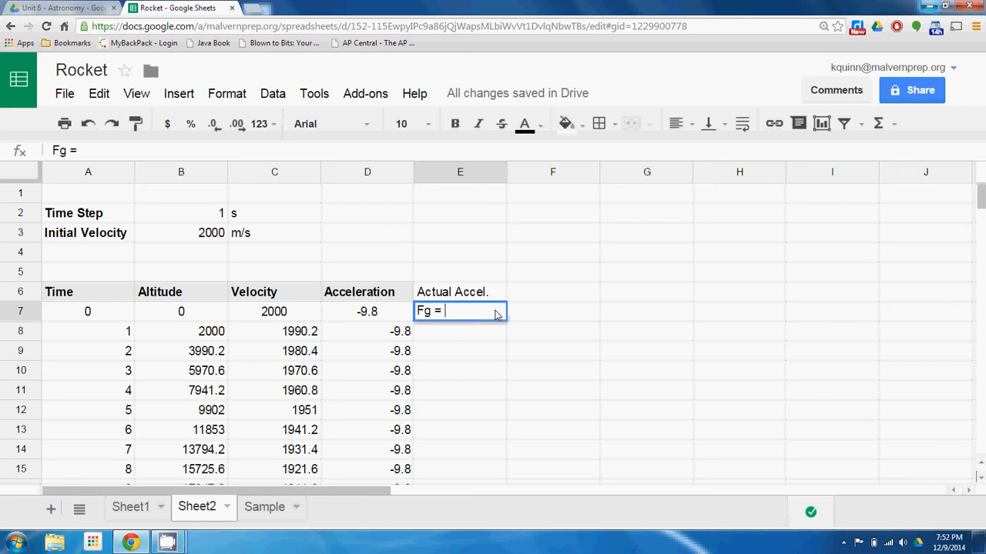
type("G m m/r^2")
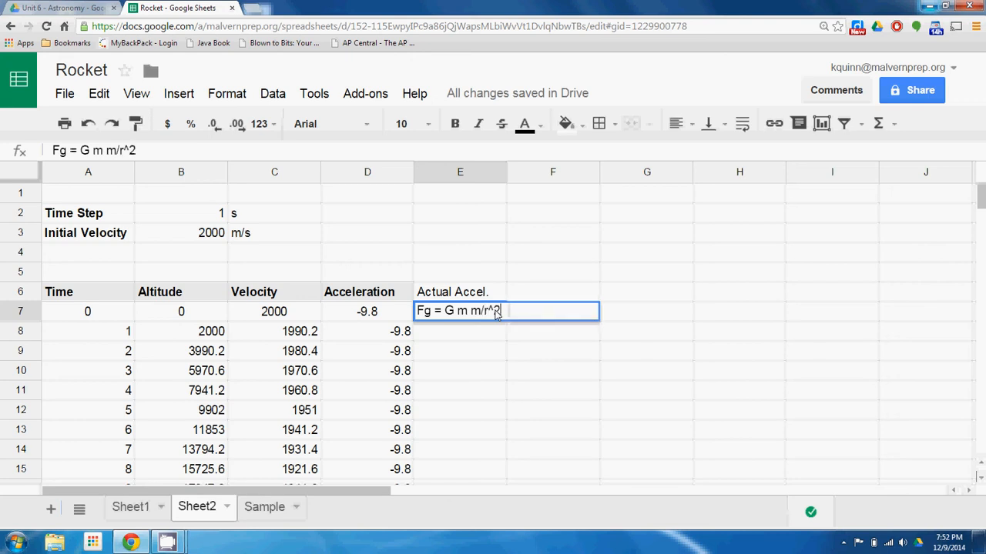
left_click(450, 278)
type("Fg = ")
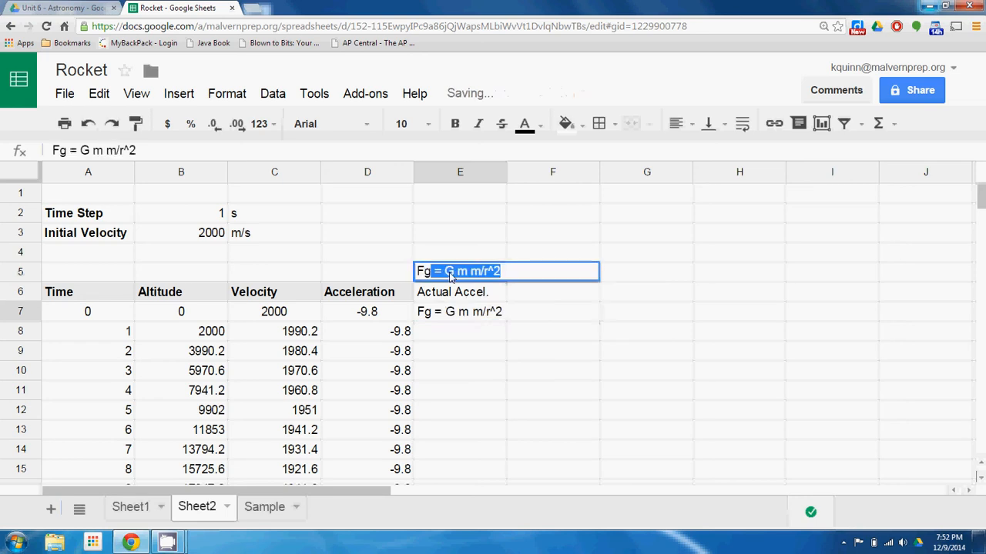
type("m")
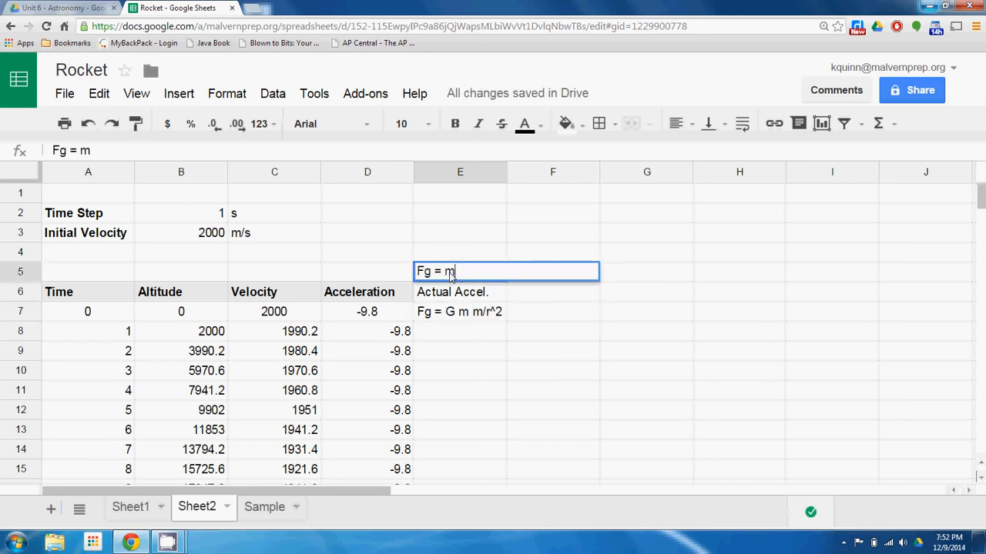
type(" a")
left_click_drag(465, 269, 392, 276)
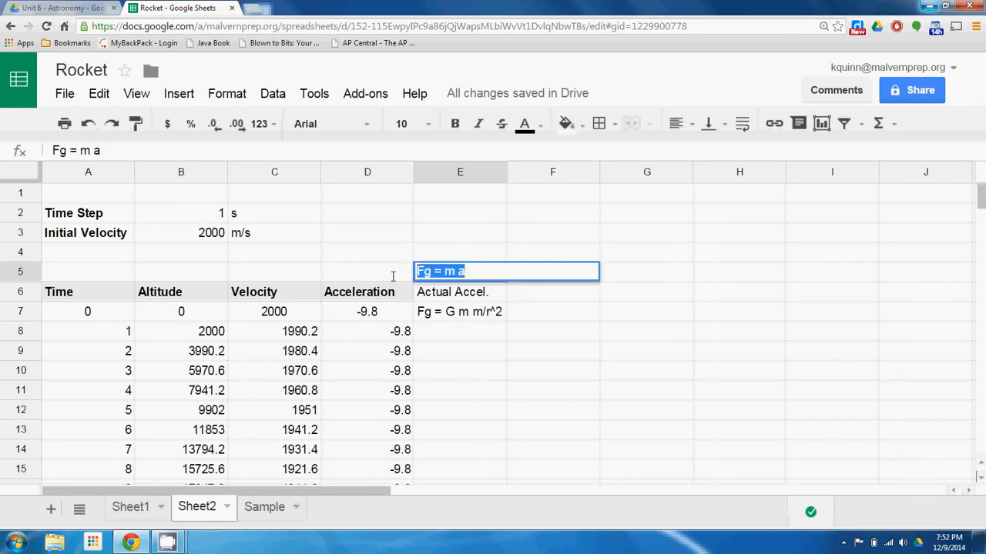
Edit the note in cell E7 to read "a = G m/r^2", replacing Fg and removing one mass.
left_click(494, 316)
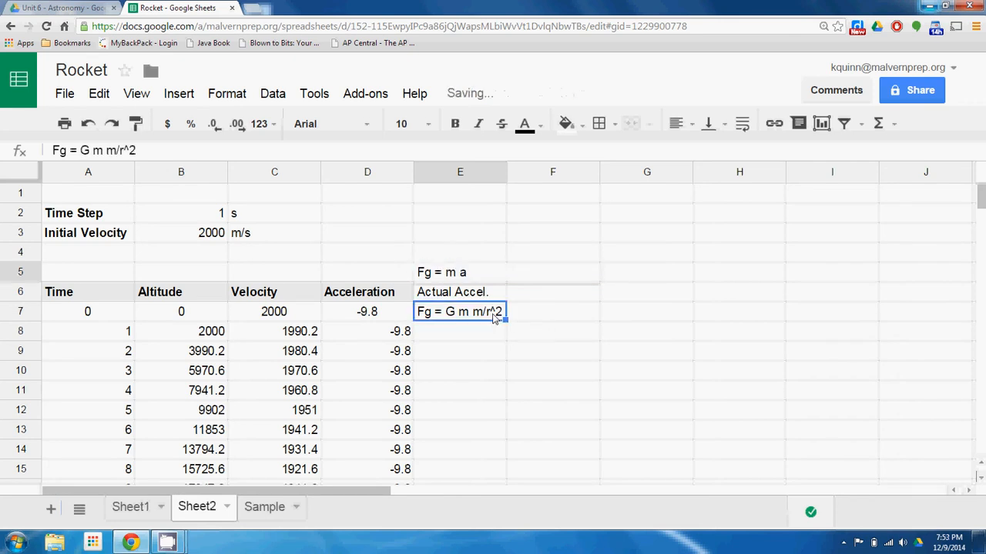
double_click(429, 318)
left_click_drag(429, 313, 394, 308)
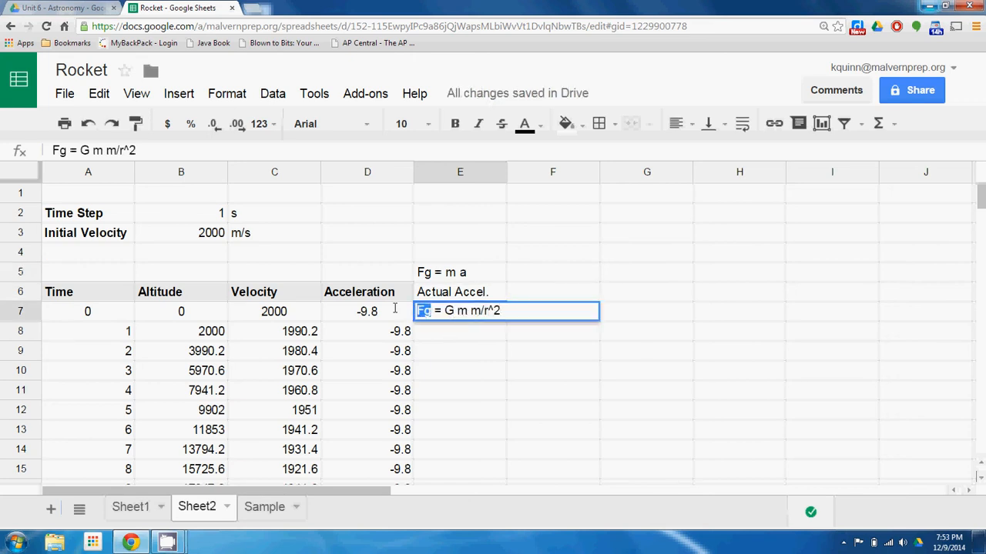
type("a")
key("Right")
key("Right")
key("Right")
key("Right")
key("Right")
key("shift+Right")
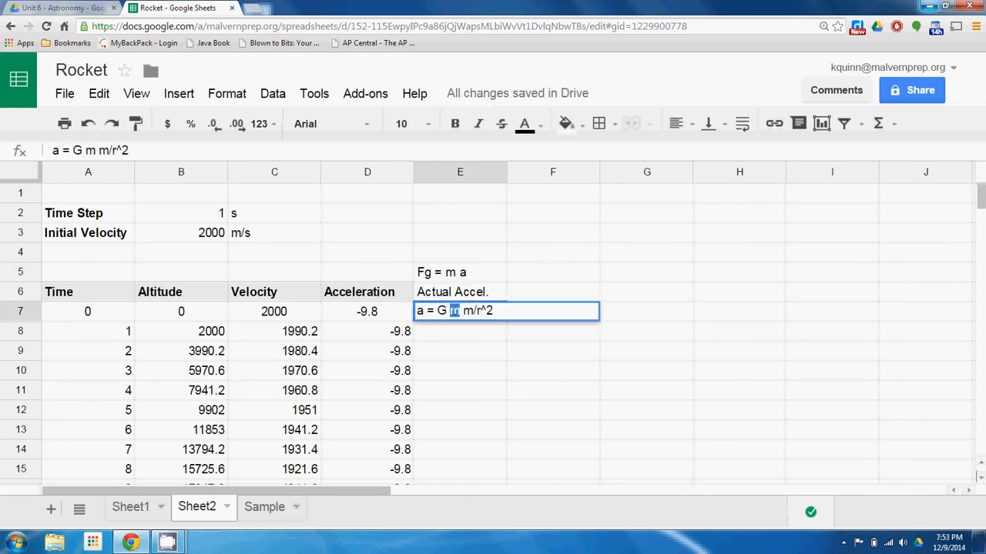
key("BackSpace")
key("BackSpace")
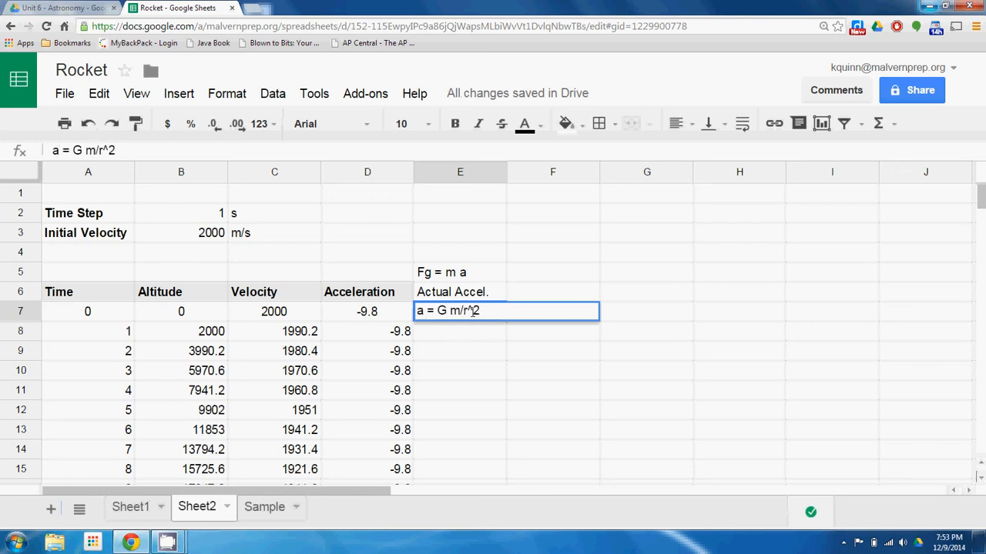
Clear the "Fg = m a" note from cell E5 and move the "a = G m/r^2" note to cell F7.
left_click(480, 274)
key("Delete")
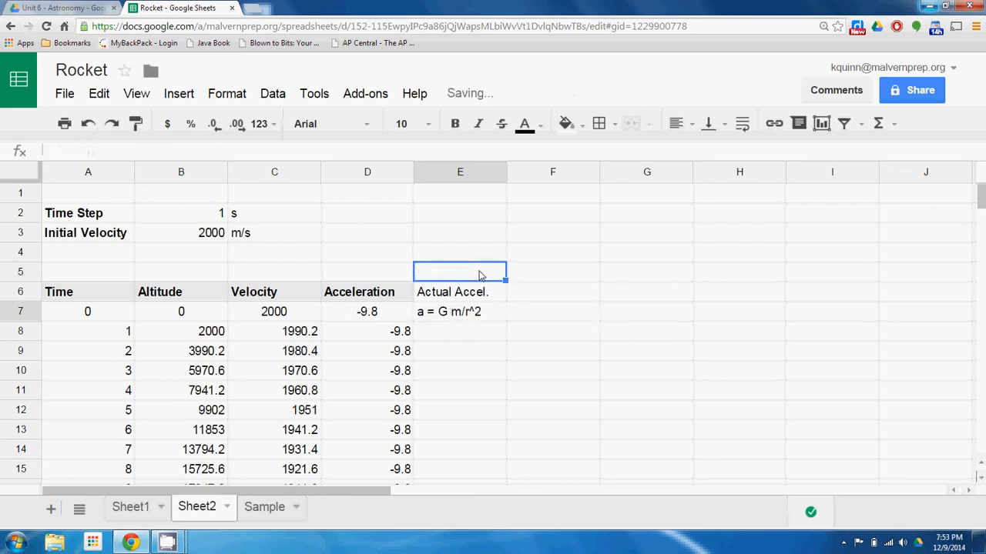
left_click(539, 312)
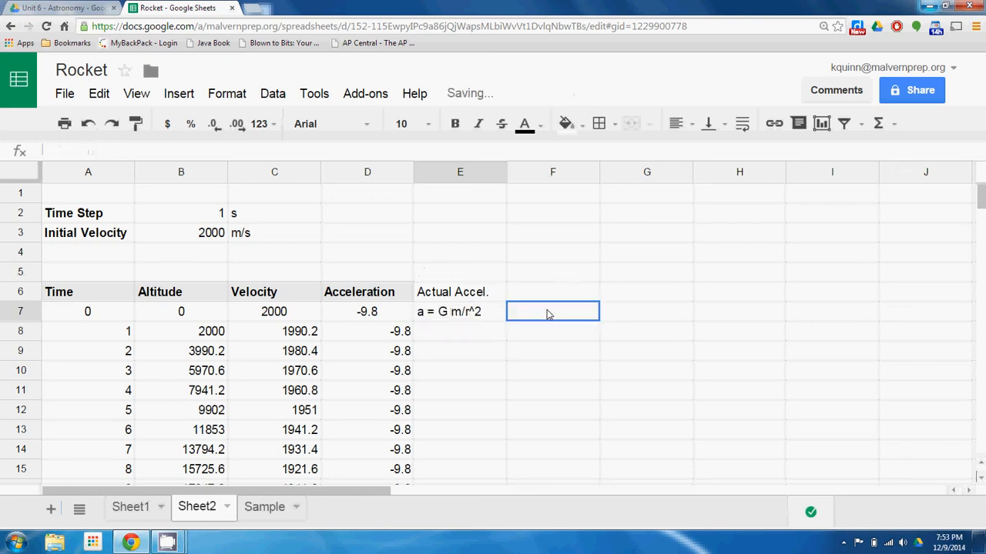
left_click(458, 315)
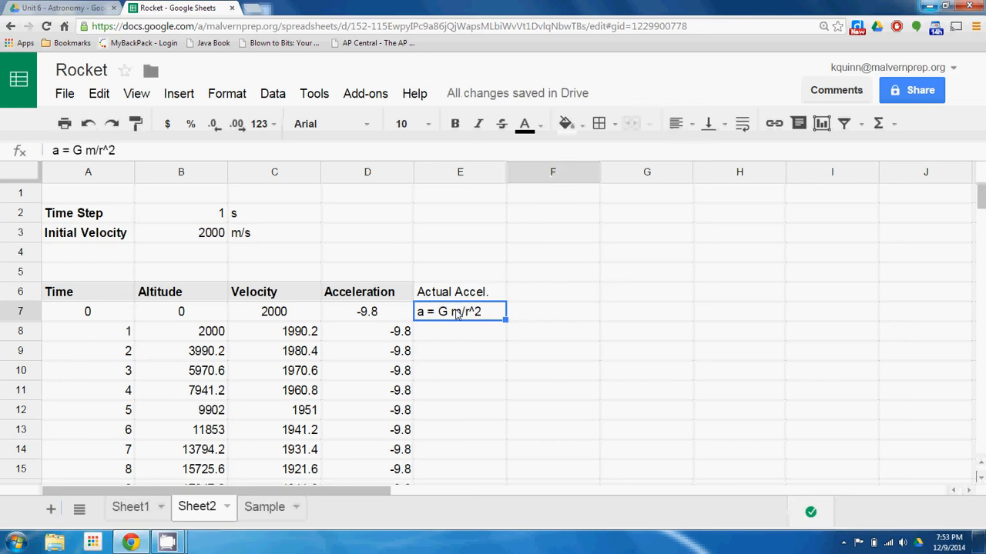
left_click_drag(482, 316, 545, 319)
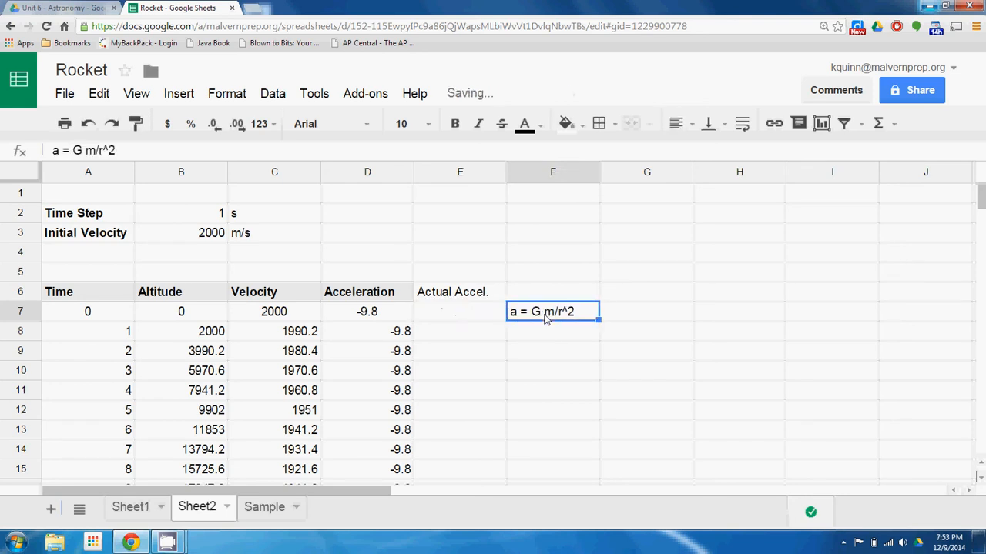
Enter the gravitational constant as the formula =6.67*10^-11 in cell E7.
left_click(443, 323)
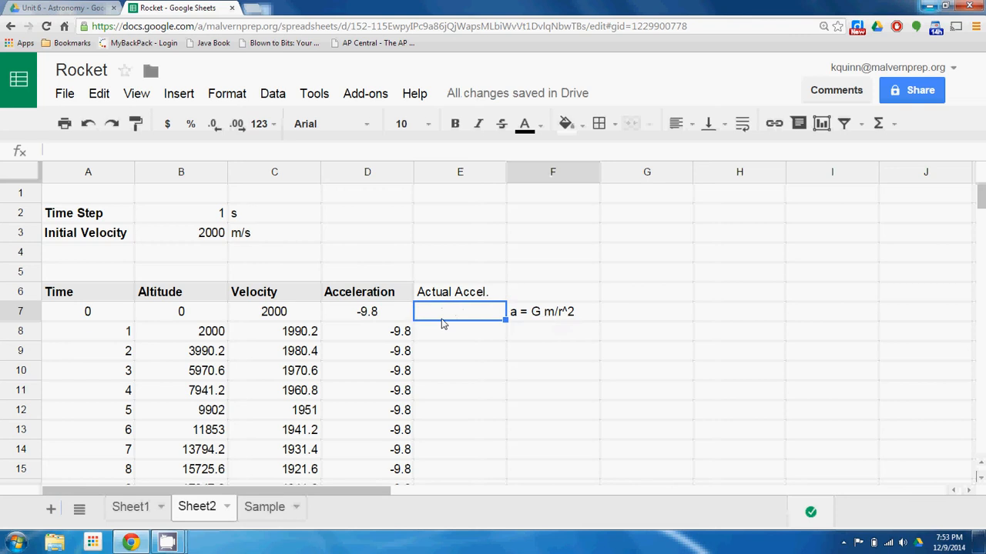
type("=")
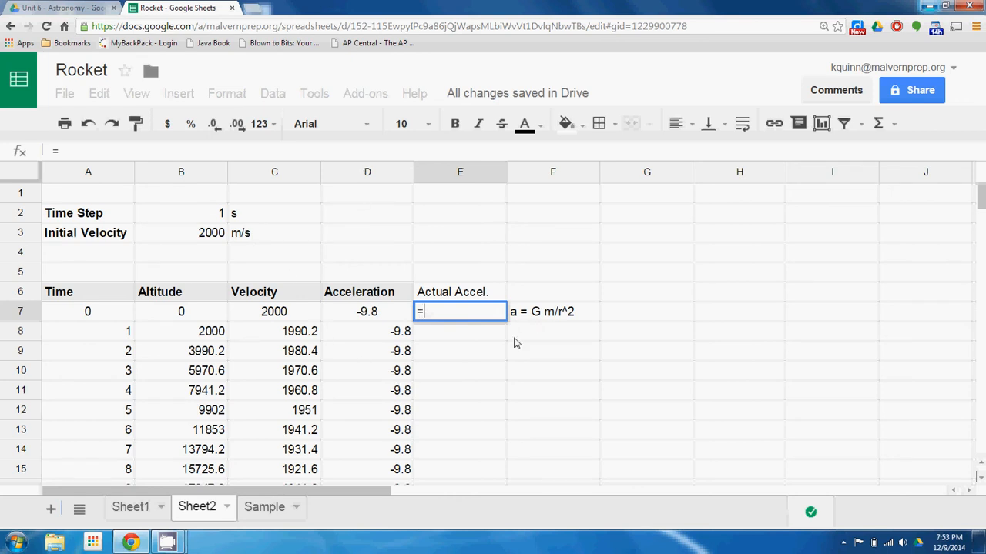
type("6.67")
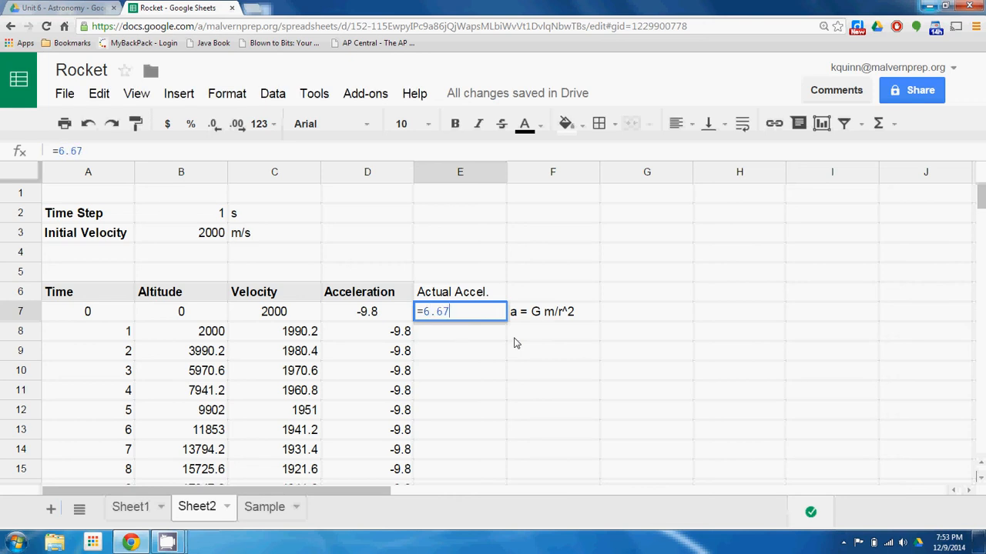
type("*10^-11")
Move the gravitational constant formula from cell E7 to cell E2.
left_click_drag(493, 311, 341, 301)
key("ctrl+c")
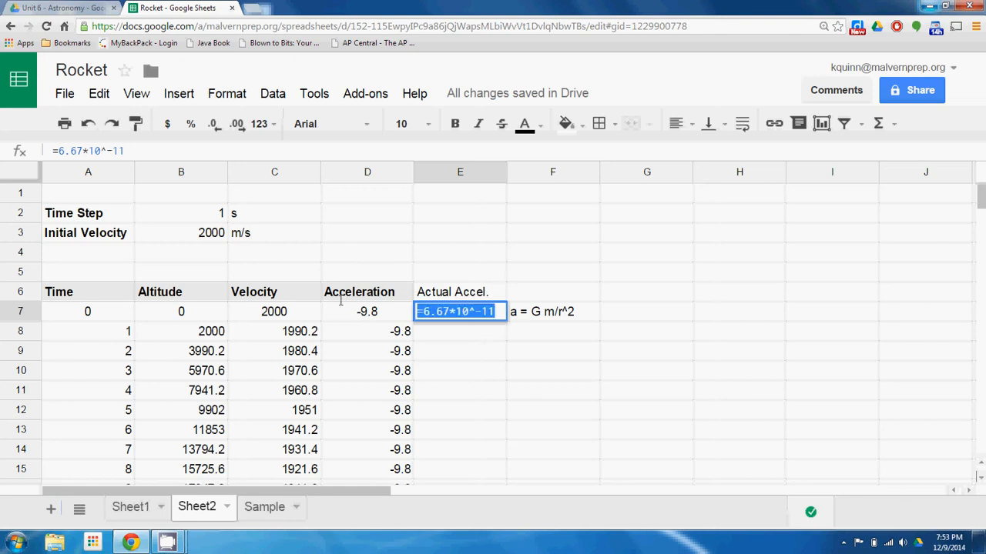
key("BackSpace")
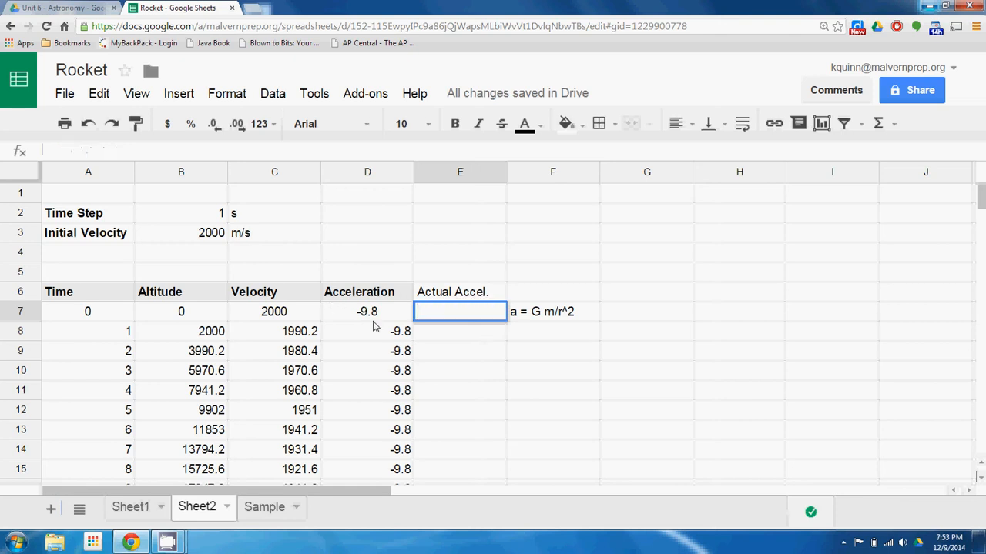
left_click(456, 215)
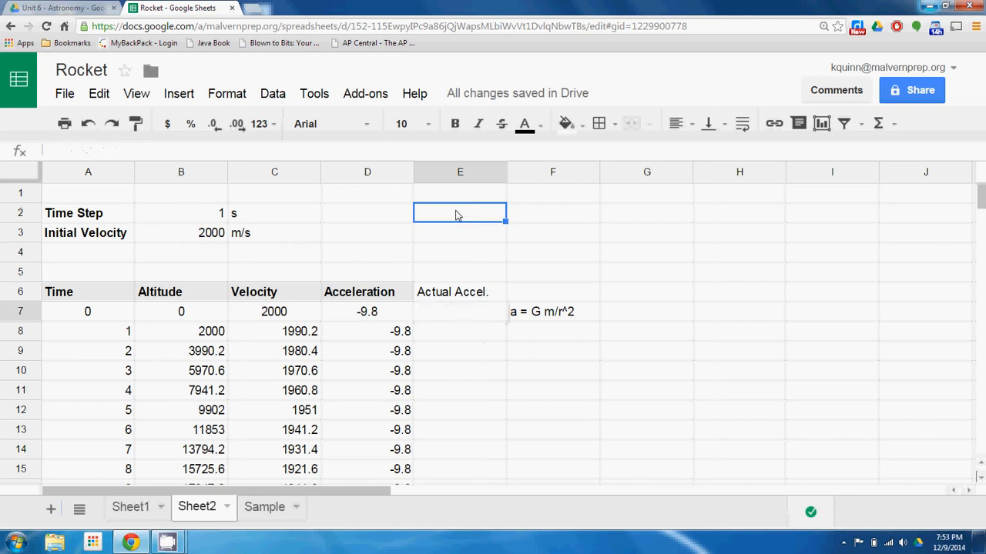
key("ctrl+v")
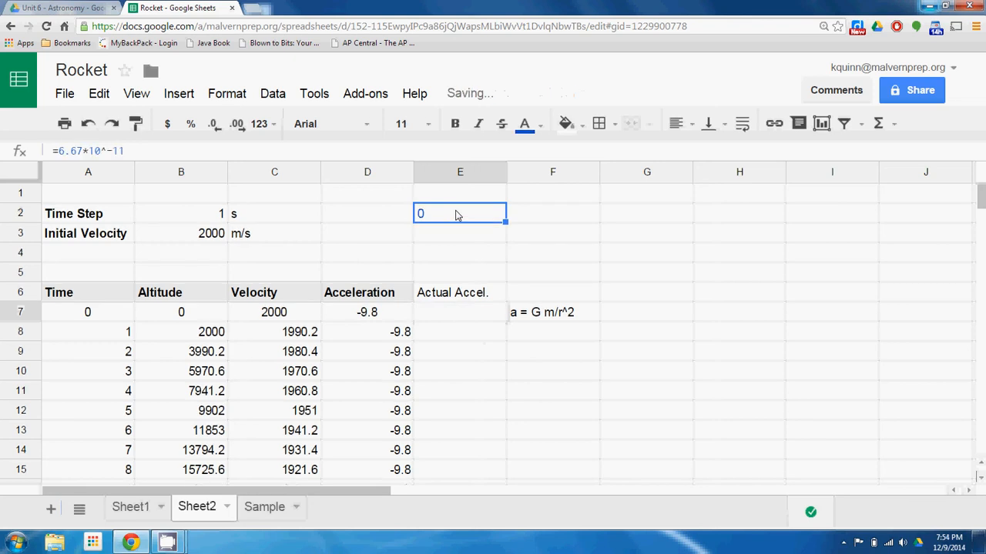
Set the text color of the gravitational constant in cell E2 to black.
left_click(452, 230)
left_click(442, 218)
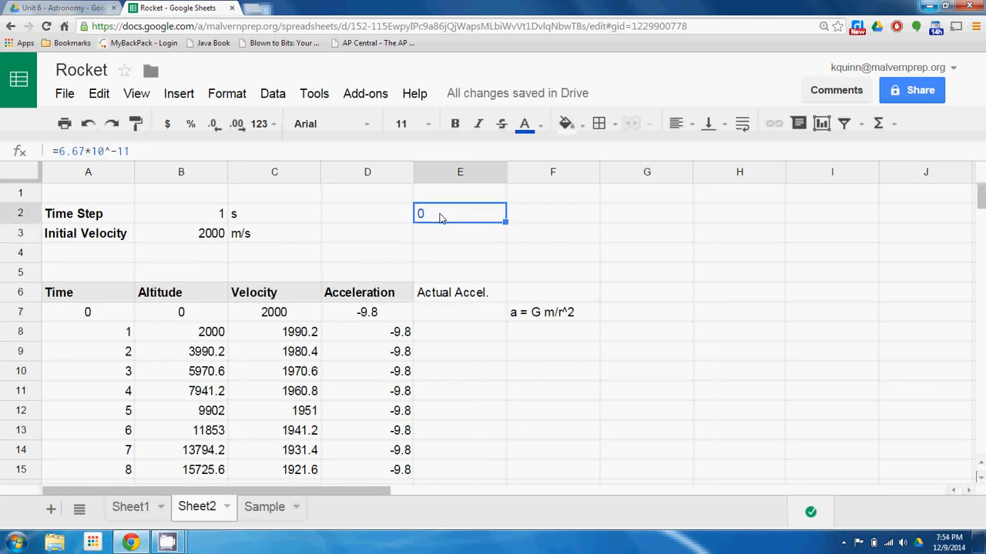
left_click(539, 124)
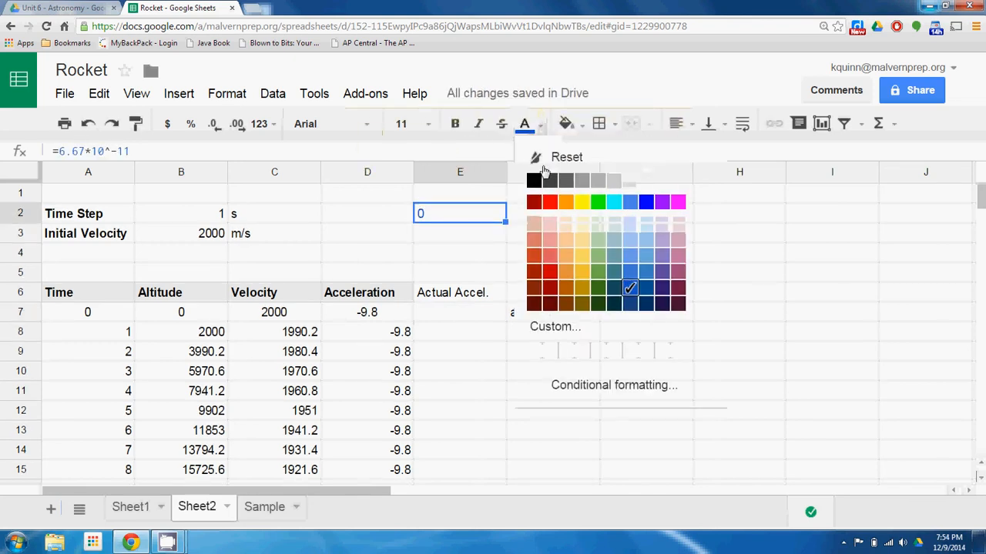
left_click(534, 181)
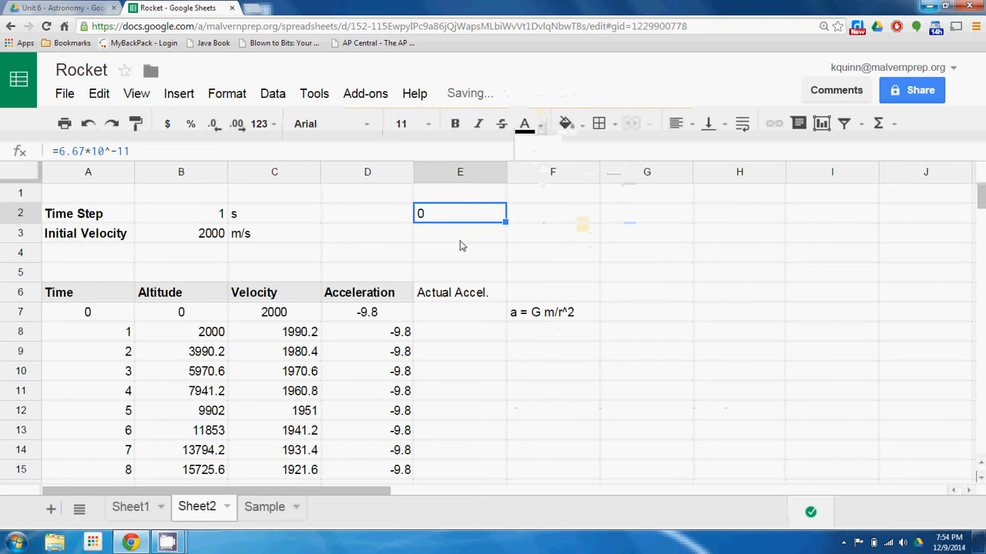
left_click(463, 243)
Check the formula in cell E2 and apply the Scientific number format to that cell.
double_click(459, 219)
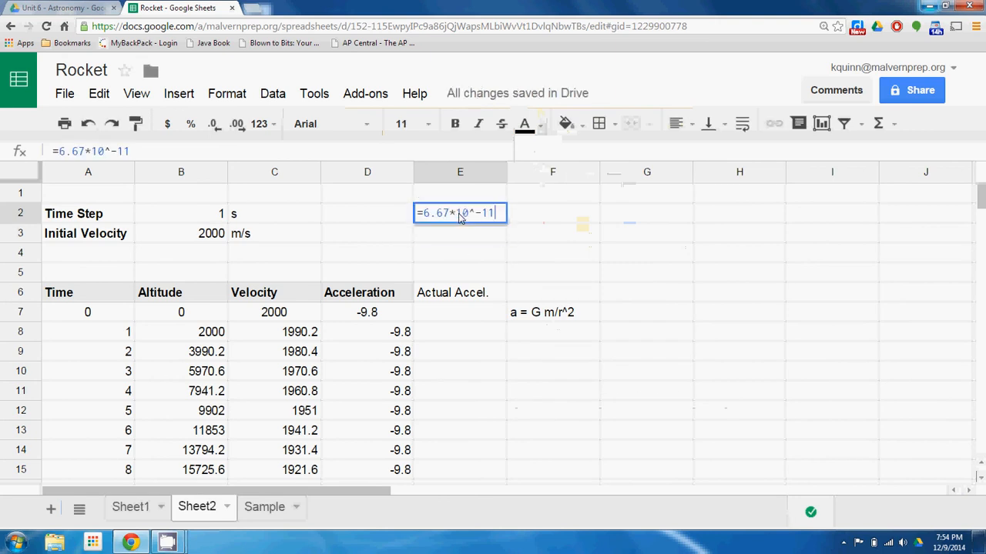
key("Return")
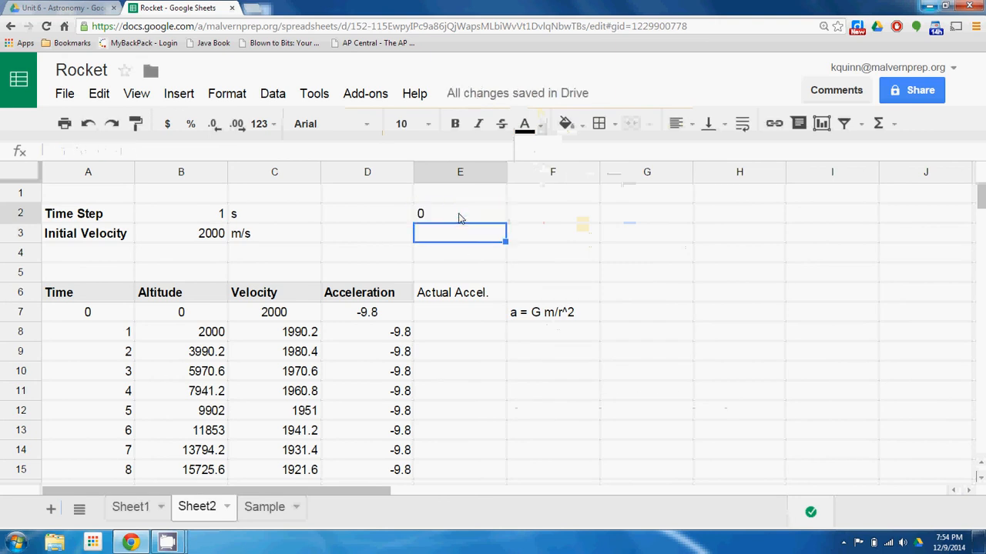
left_click(455, 216)
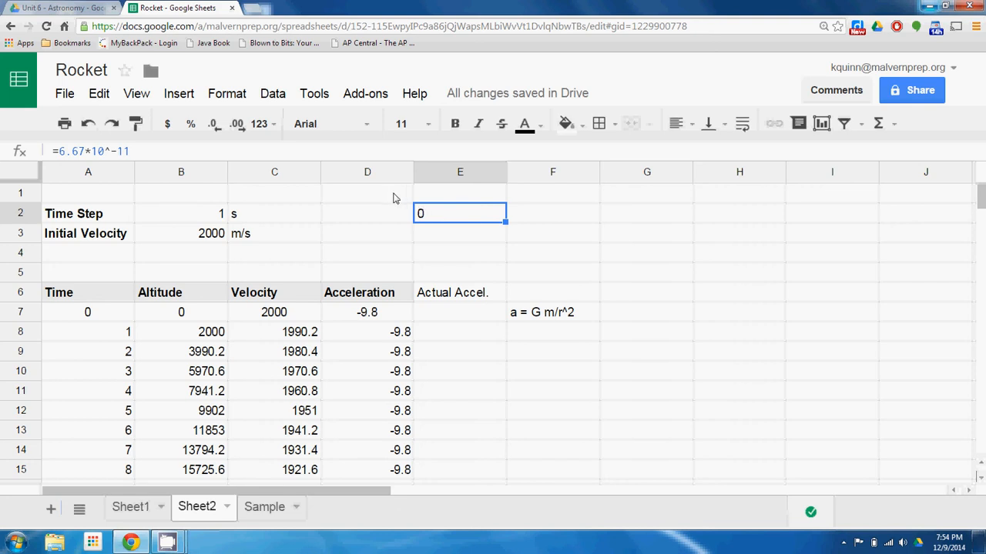
left_click(238, 95)
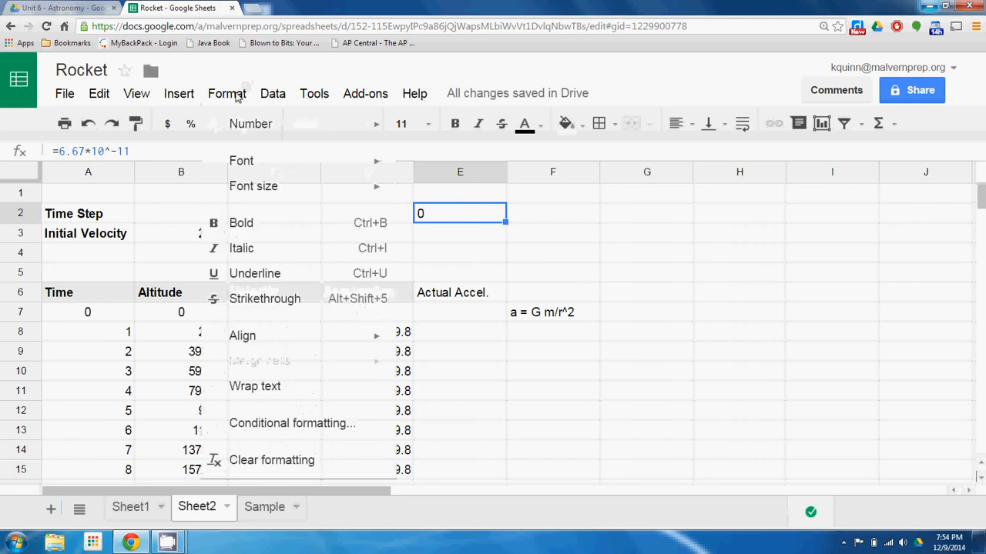
mouse_move(235, 124)
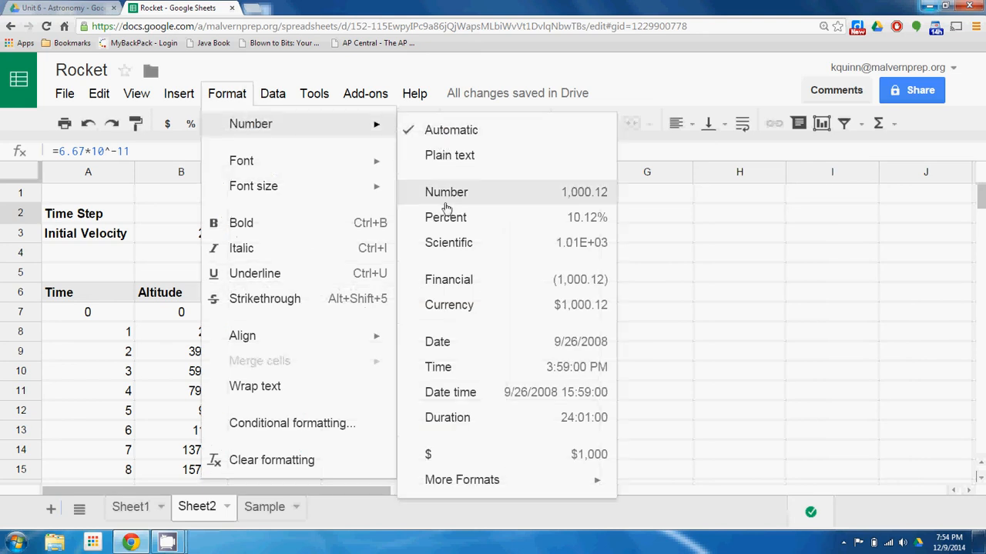
left_click(444, 243)
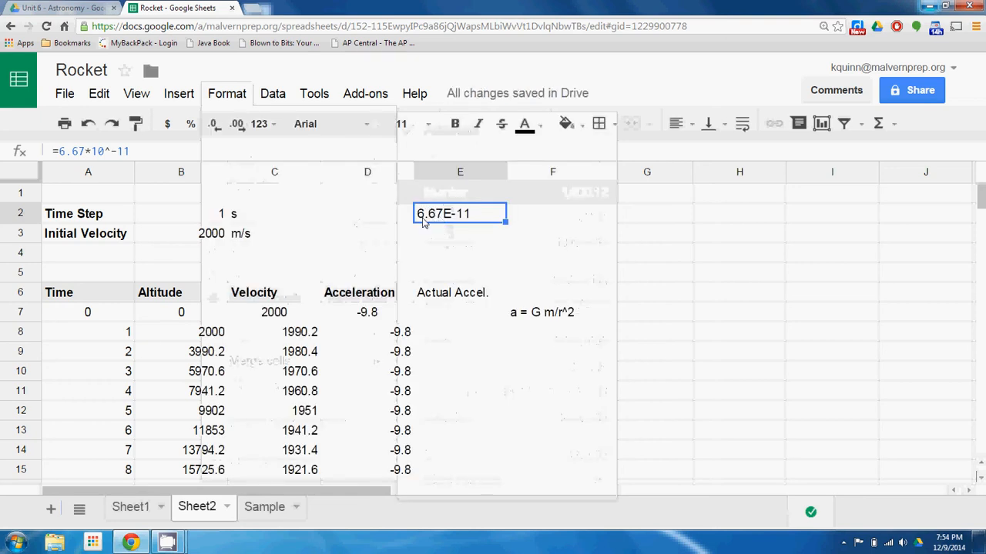
Give the Actual Accel. header in cell E6 a light gray fill and make its text bold.
left_click(485, 325)
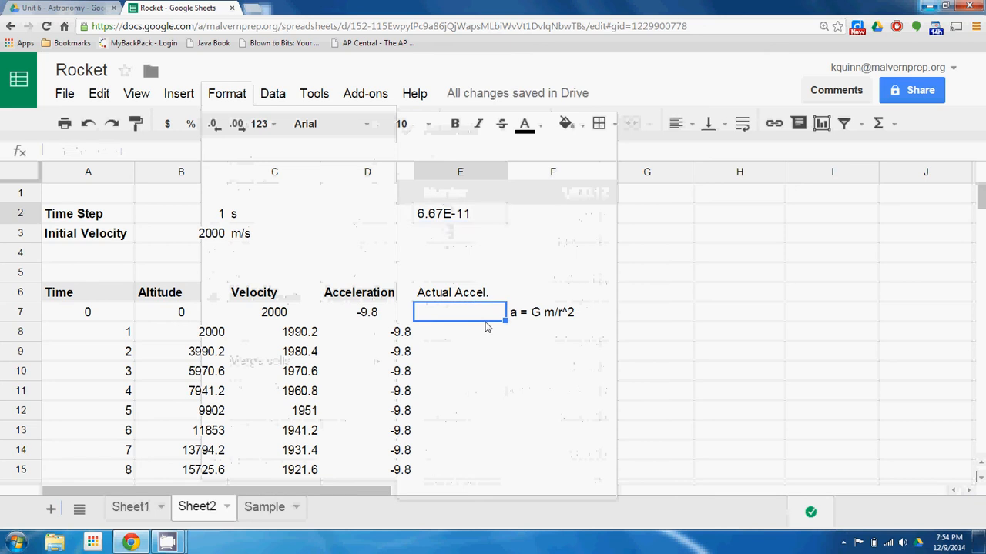
left_click(475, 298)
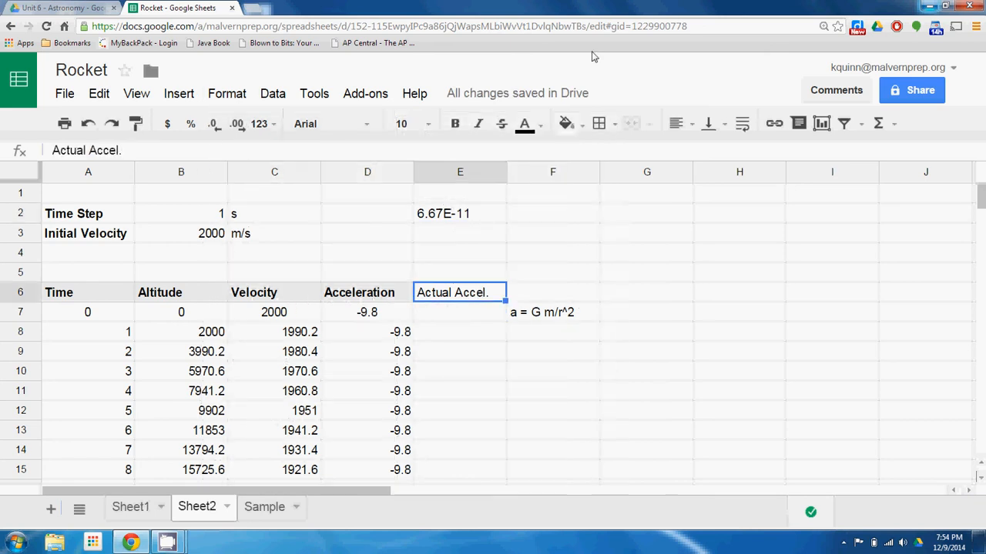
left_click(583, 123)
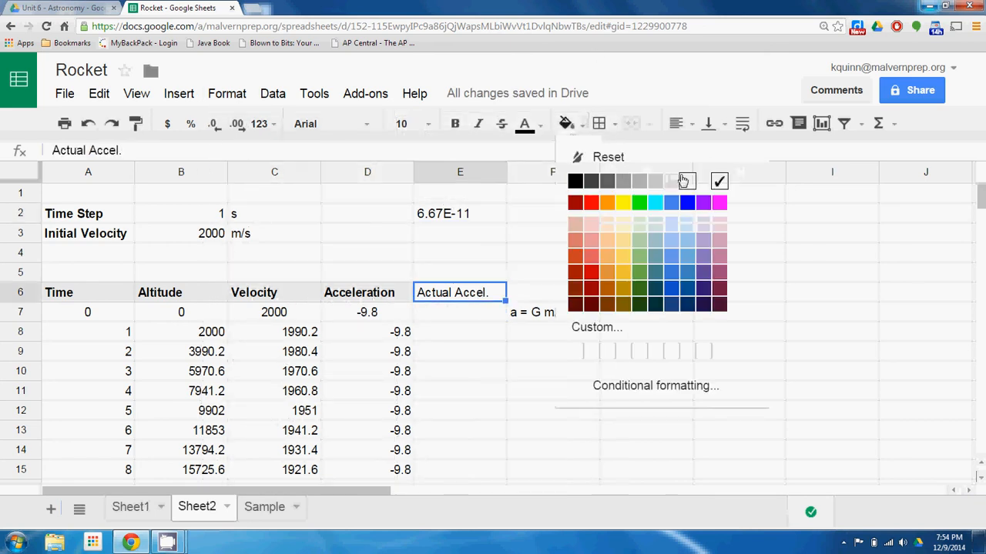
left_click(686, 181)
left_click(671, 239)
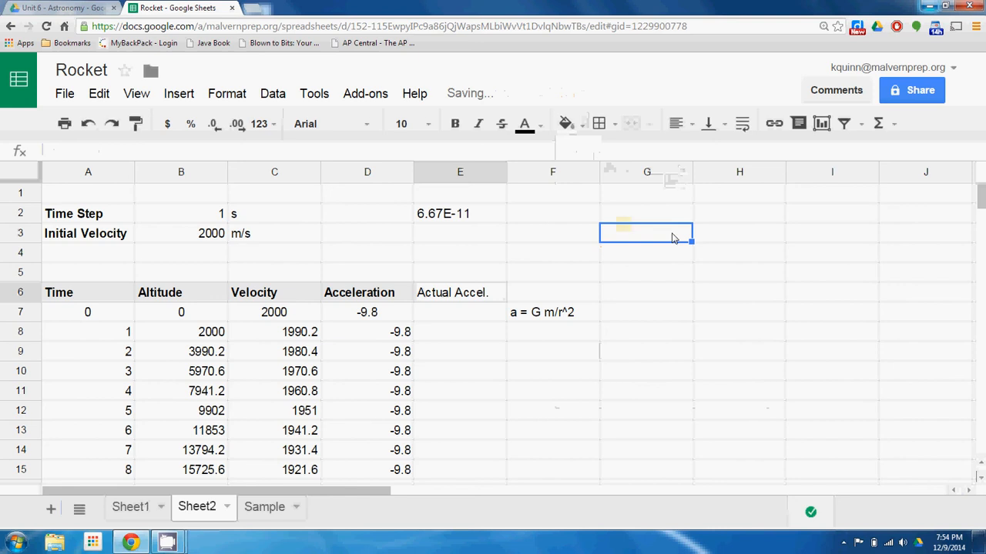
left_click(443, 299)
key("ctrl+b")
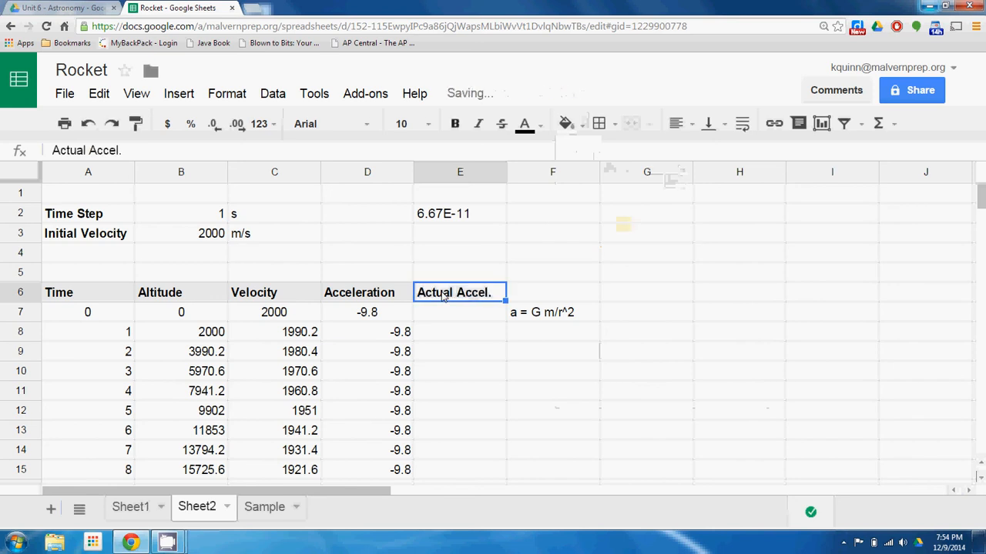
left_click(496, 256)
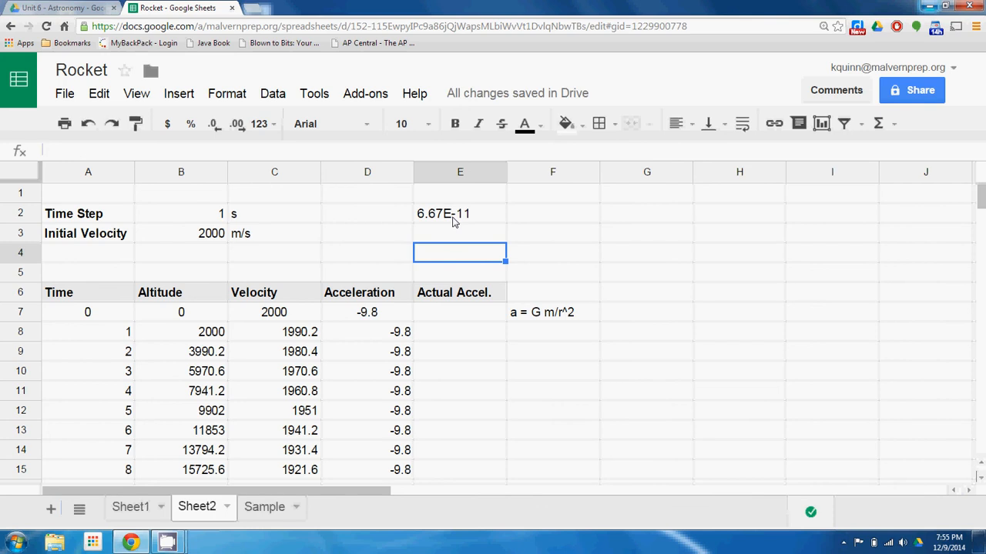
Enter the label "G =" in cell D2 and align it to the right.
left_click(392, 219)
type("G")
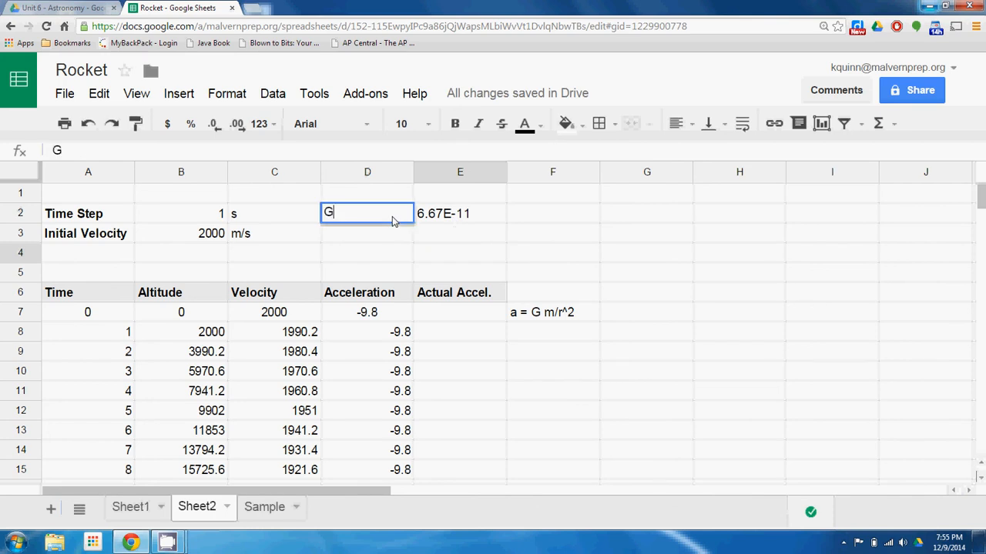
key("Return")
left_click(391, 220)
double_click(391, 220)
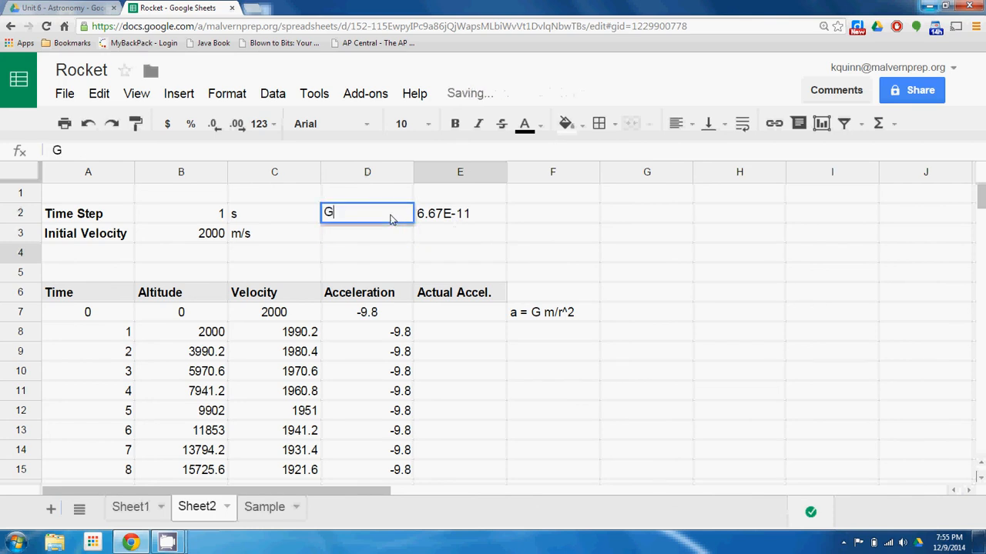
type("=")
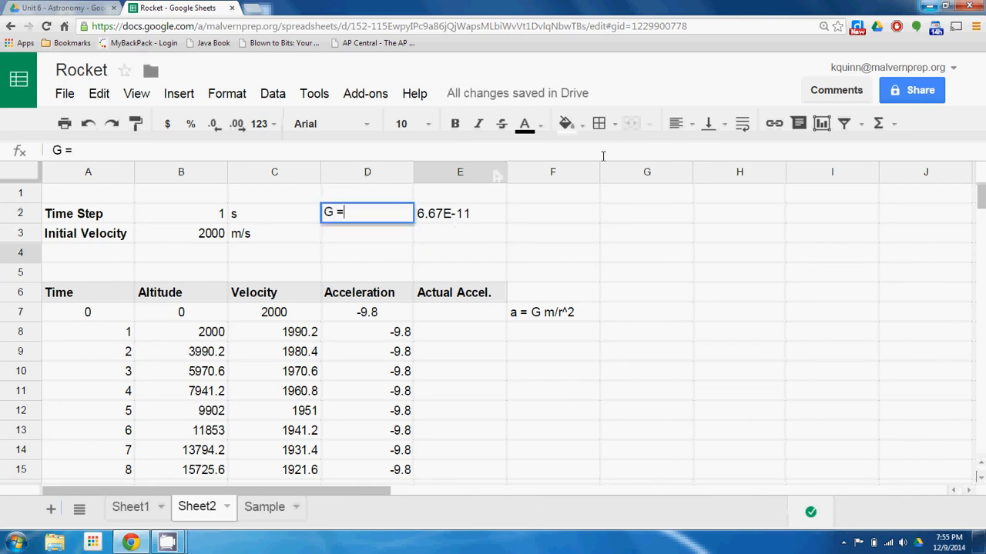
left_click(689, 126)
left_click(727, 151)
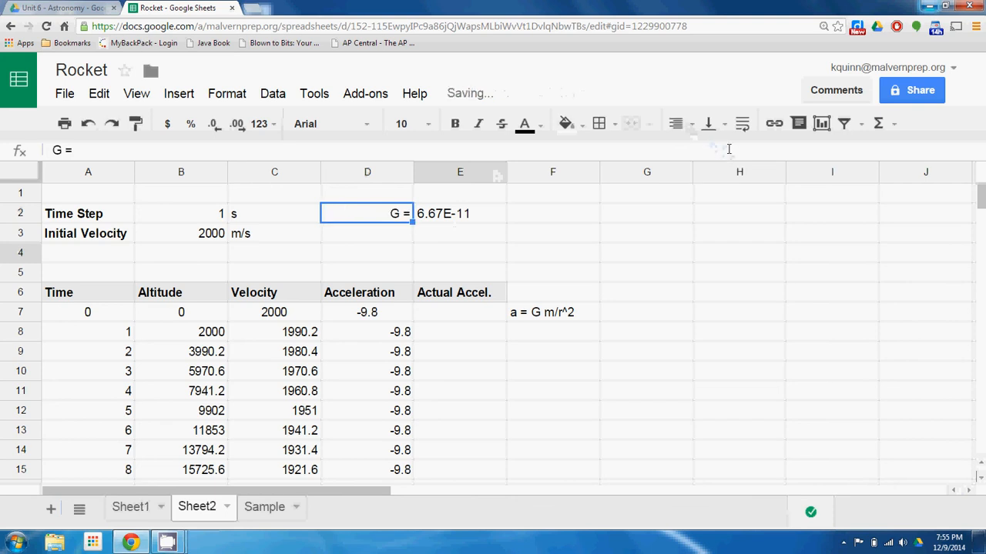
Enter the gravitational constant's units as "m^3/kg s^2" in cell F2.
double_click(517, 212)
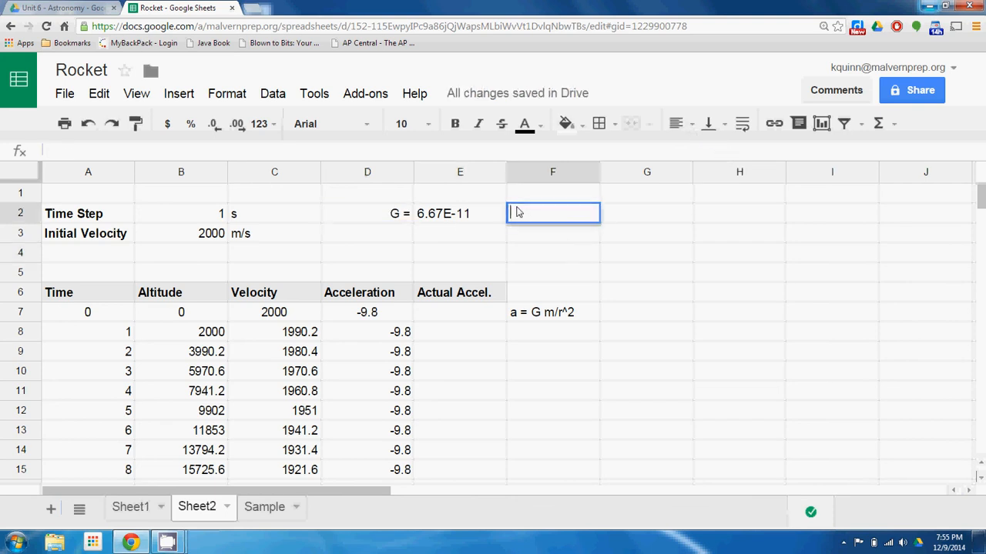
type("m^3/kgs^2")
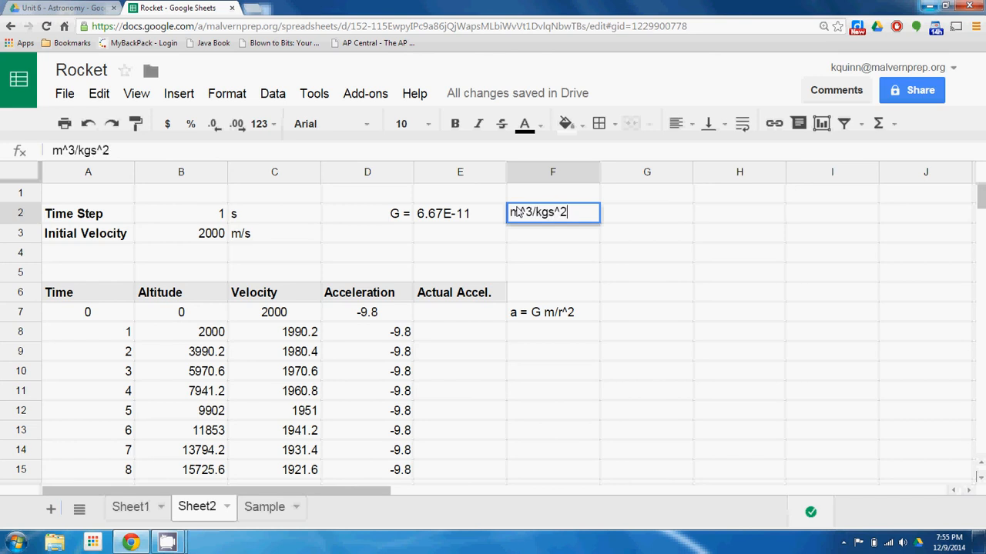
key("Left")
key("Return")
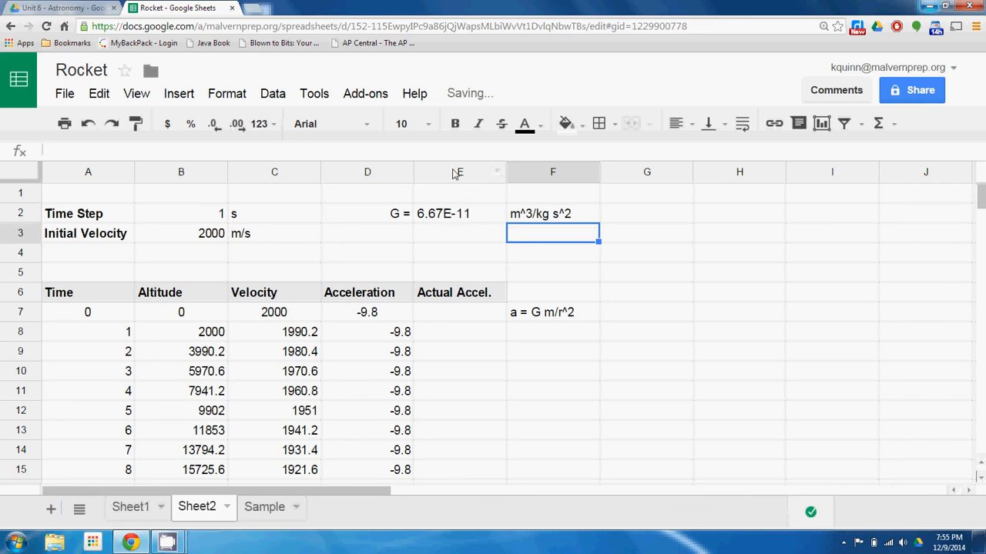
left_click(449, 221)
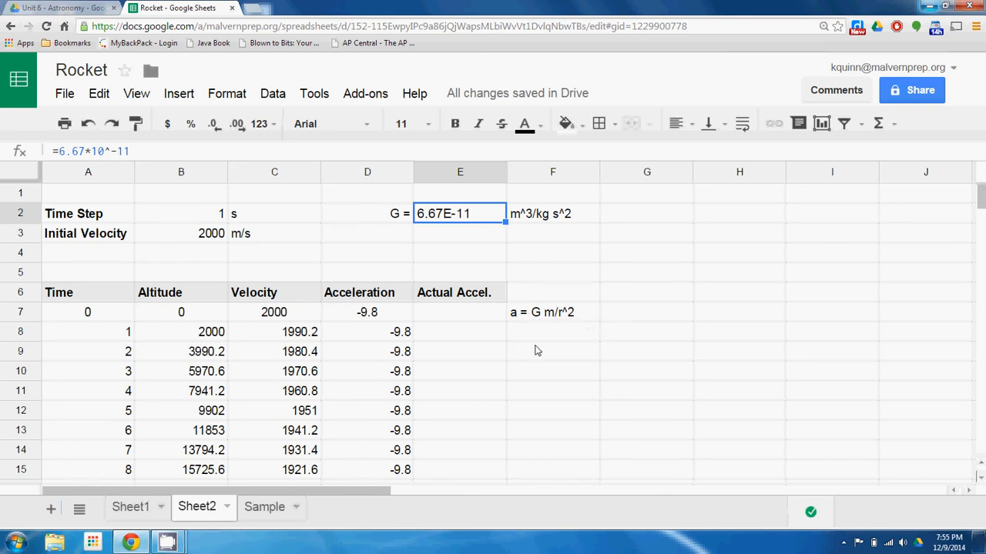
Enter the label "M planet =" in cell D3.
double_click(384, 242)
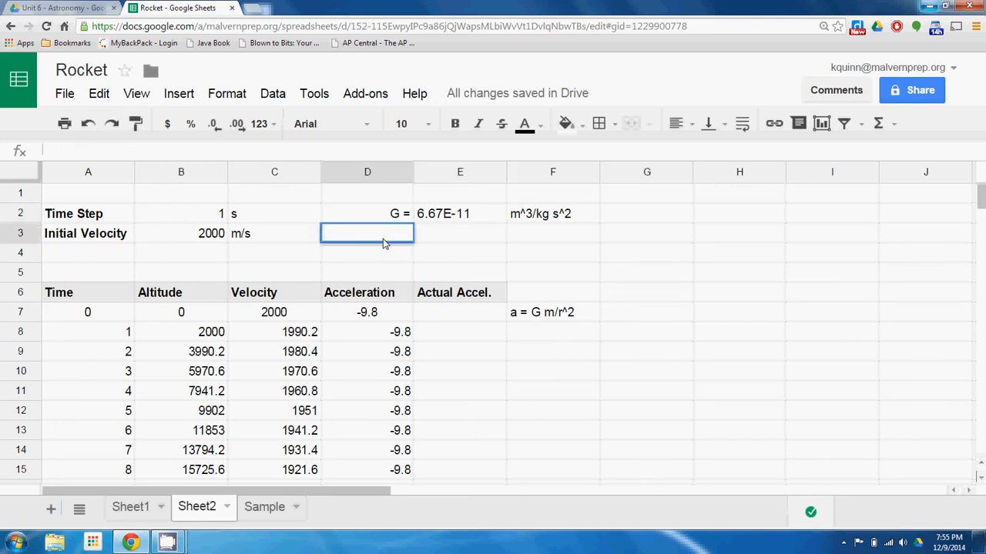
type("M plan")
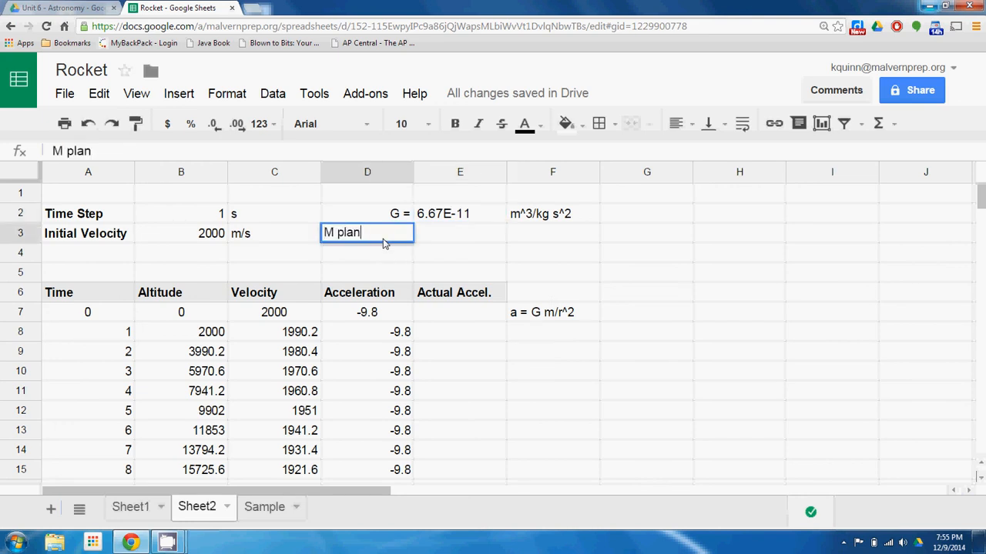
type("et =")
key("Tab")
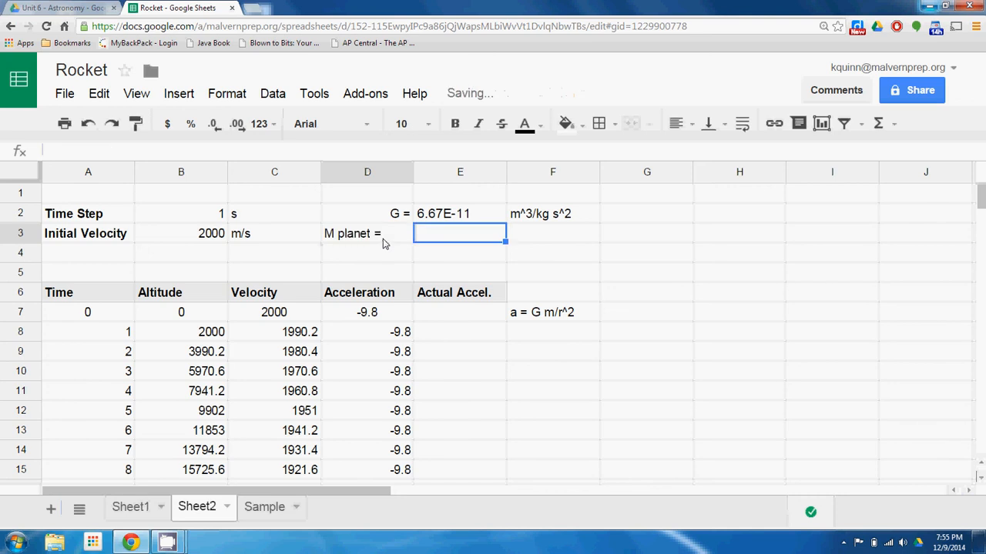
type("5.97")
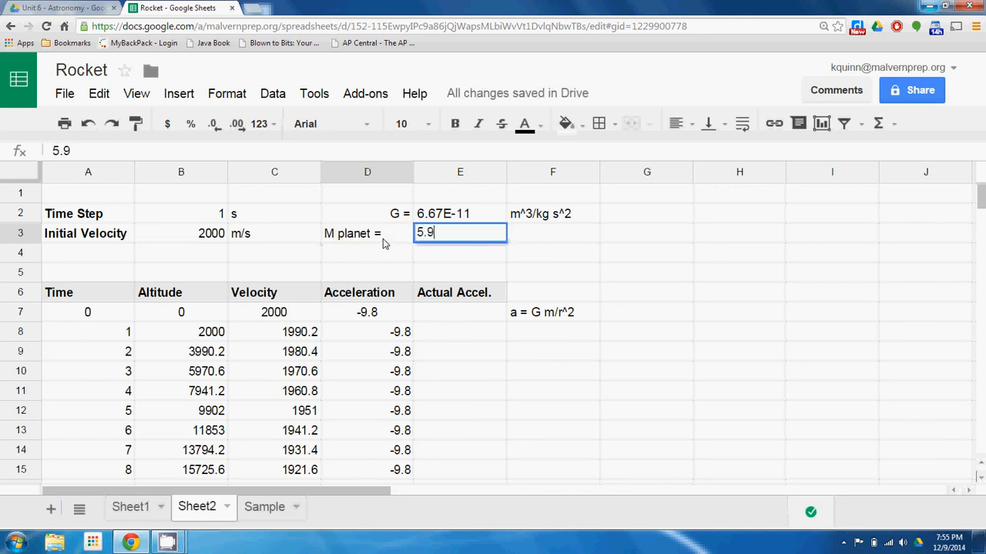
key("BackSpace")
key("BackSpace")
key("BackSpace")
key("BackSpace")
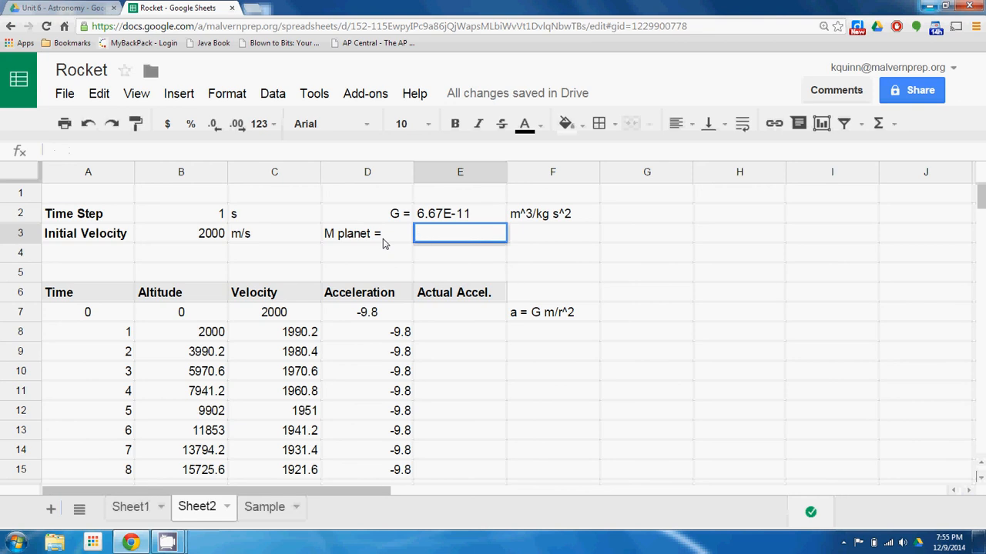
Enter the planet mass as the formula =5.97*10^24 in cell E3 with the unit "kg" in cell F3.
type("=5.97*10^24")
key("Tab")
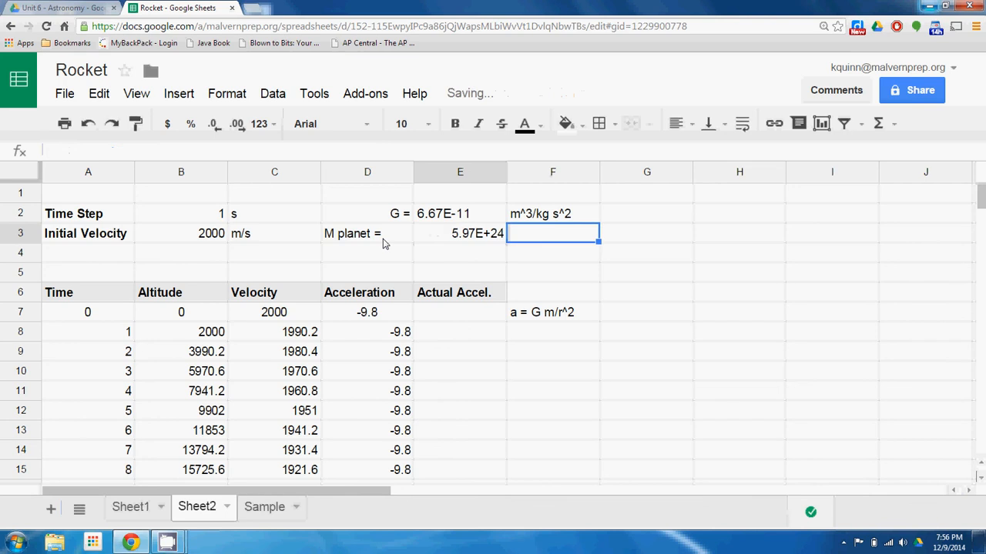
type("kg")
key("Return")
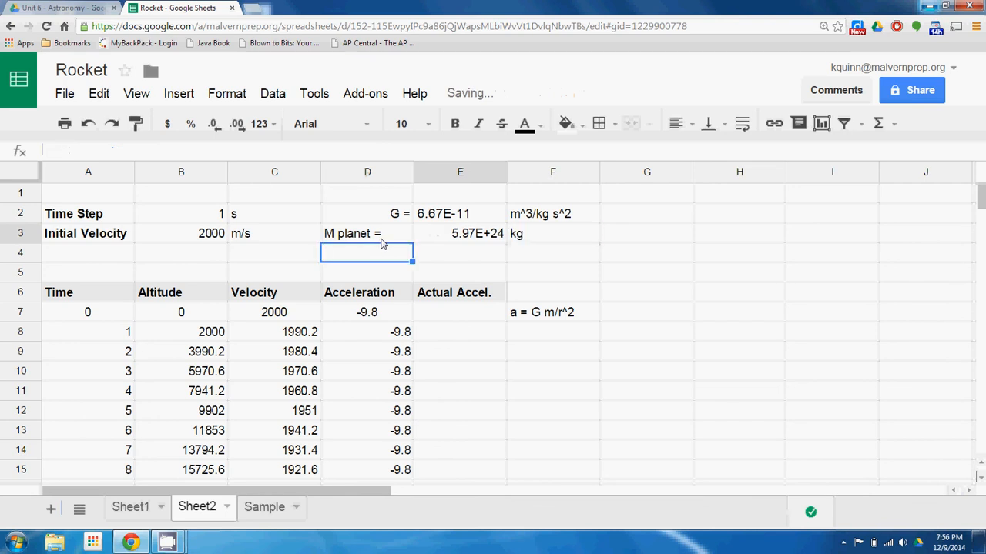
Align the "M planet =" label in D3 to the right and the mass value in E3 to the left.
left_click(380, 236)
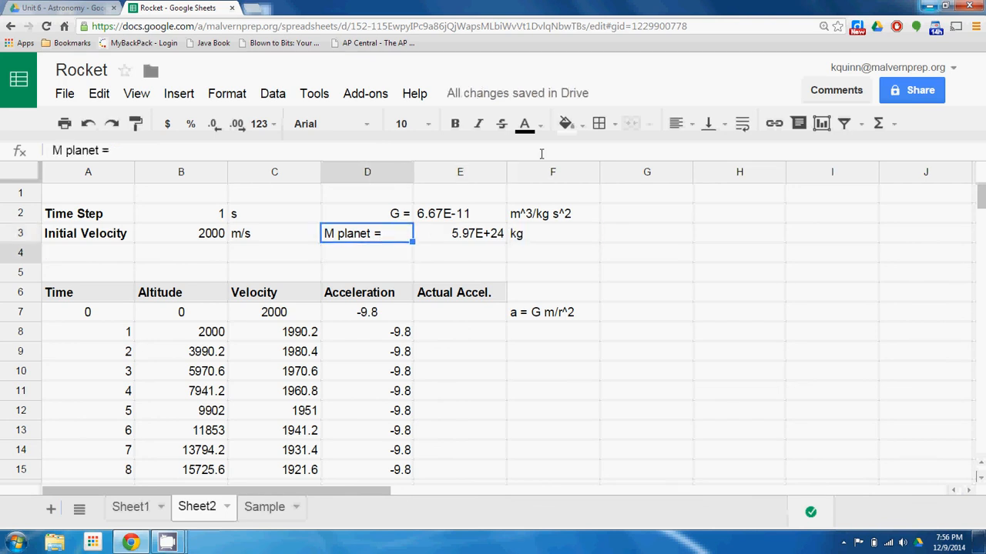
left_click(676, 124)
left_click(731, 154)
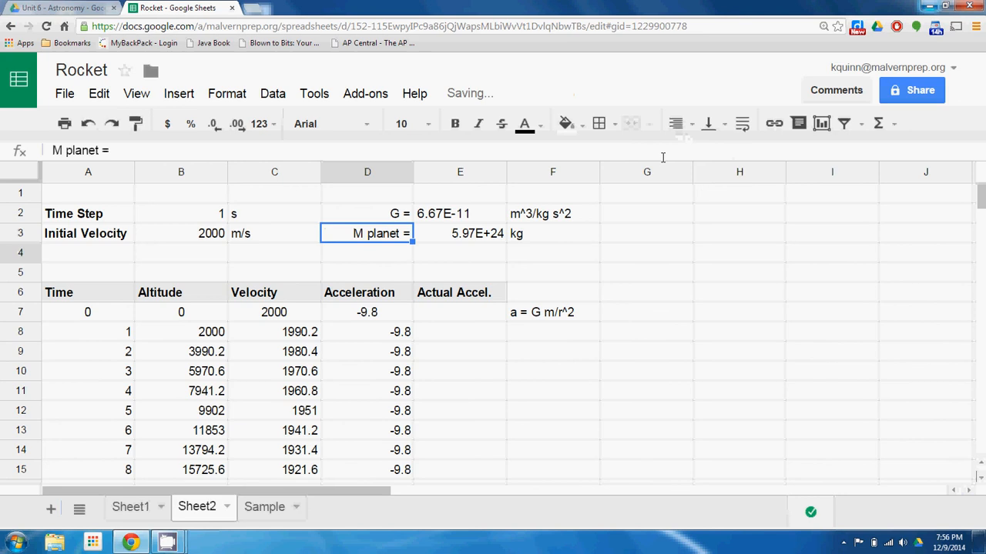
key("Right")
left_click(676, 124)
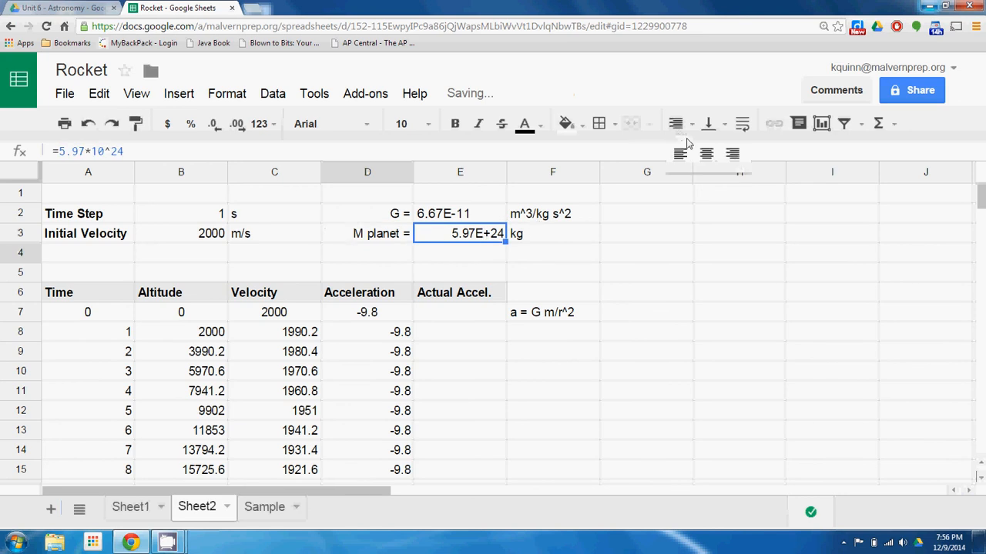
left_click(682, 155)
left_click(649, 235)
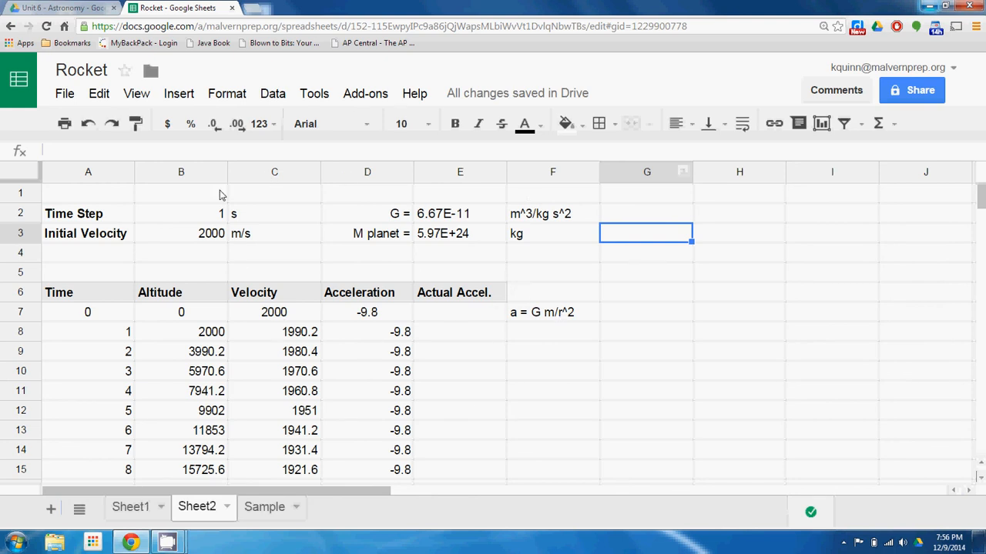
Fill the cell block H7:I10 with blue to represent the planet.
left_click_drag(719, 314, 820, 375)
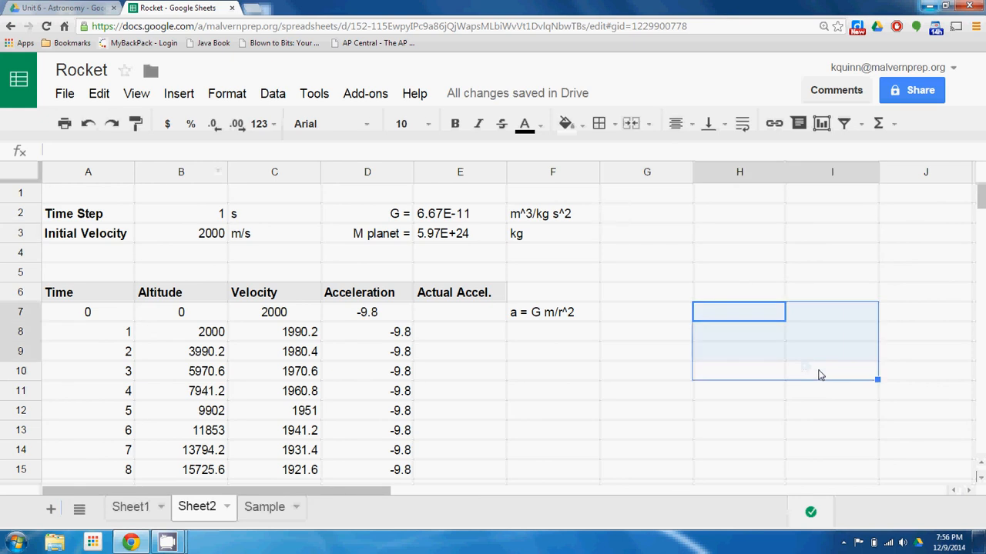
left_click(582, 125)
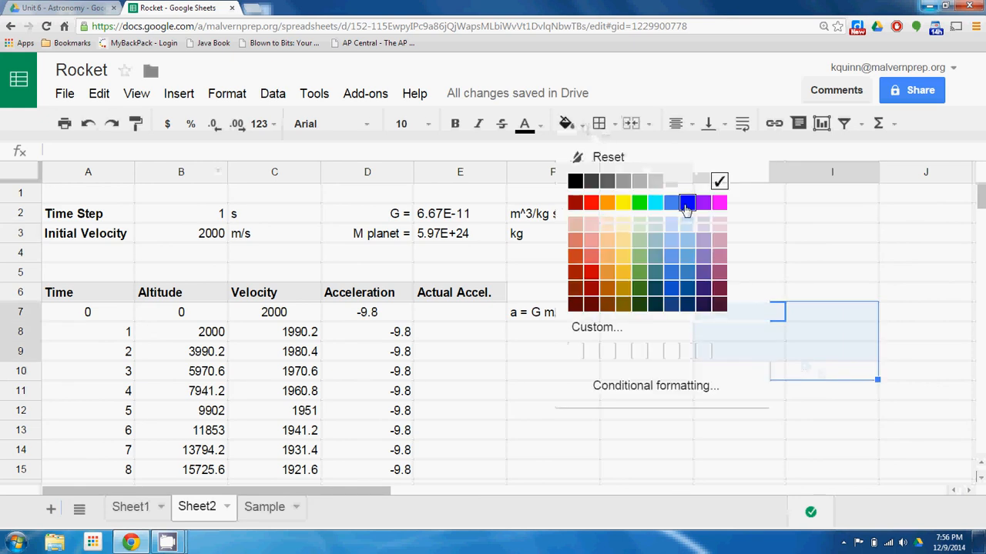
left_click(687, 202)
left_click(811, 390)
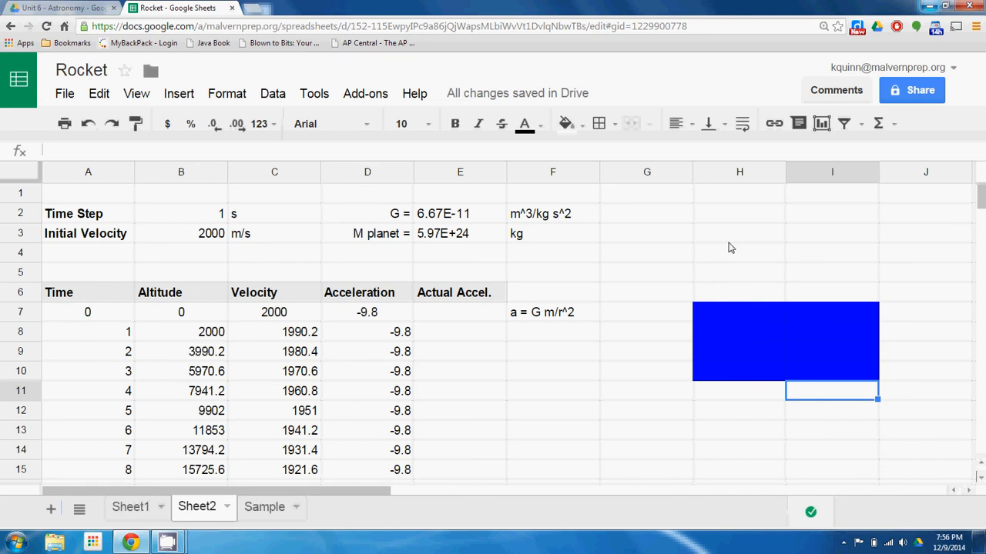
Fill cell H2 above the blue block with red to represent the rocket.
left_click(707, 223)
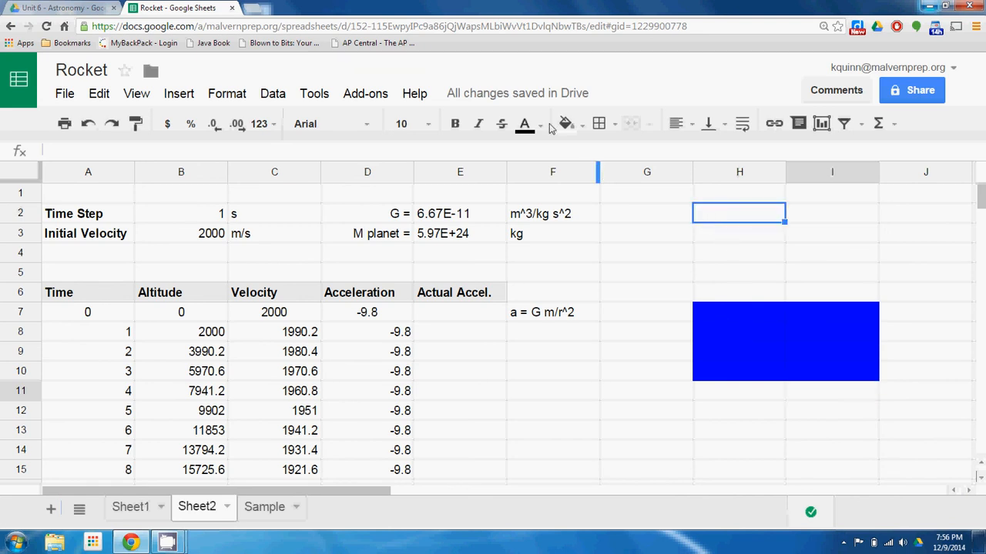
left_click(583, 127)
left_click(592, 203)
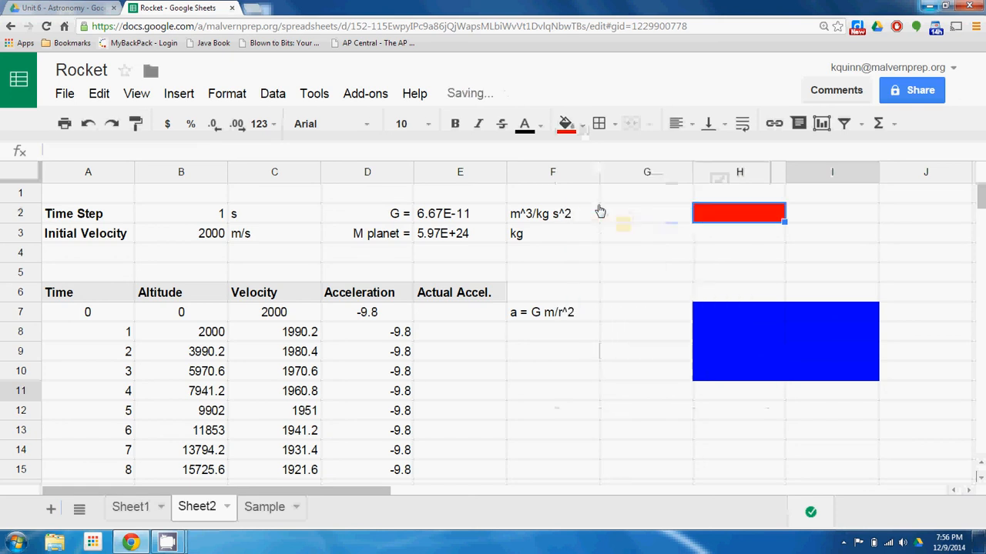
left_click(747, 273)
left_click(730, 204)
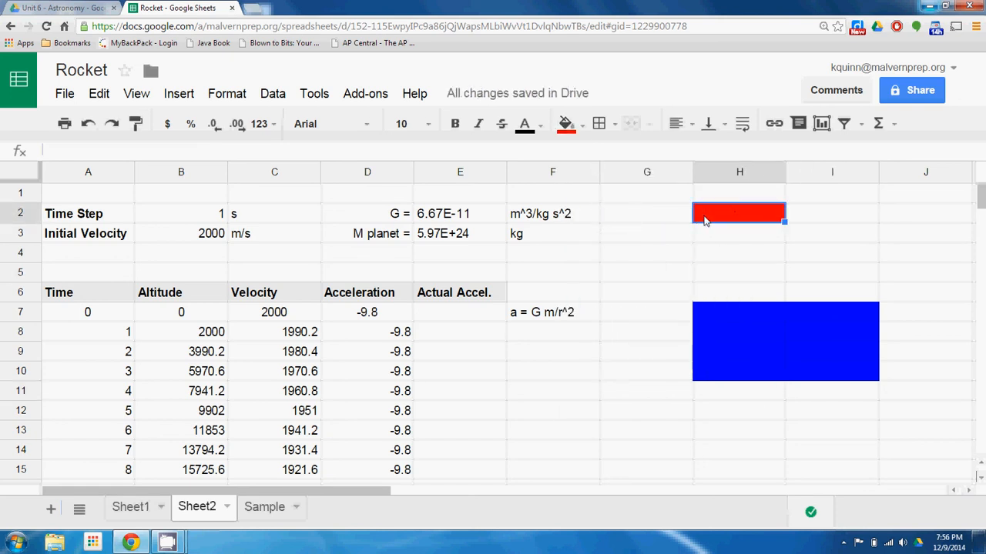
left_click(769, 348)
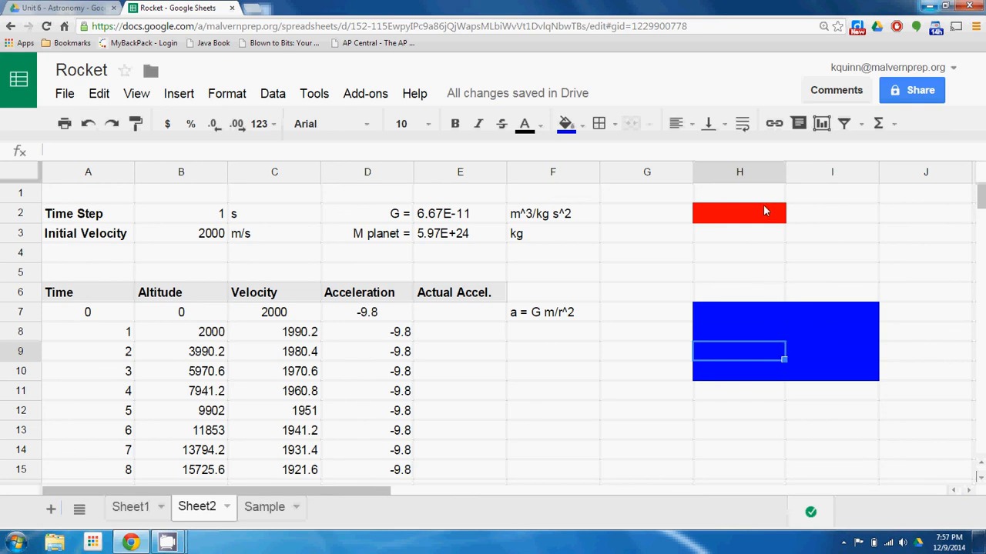
Enter the note "r = Rplanet + Altitude" in cell F6, above the acceleration equation.
left_click(576, 297)
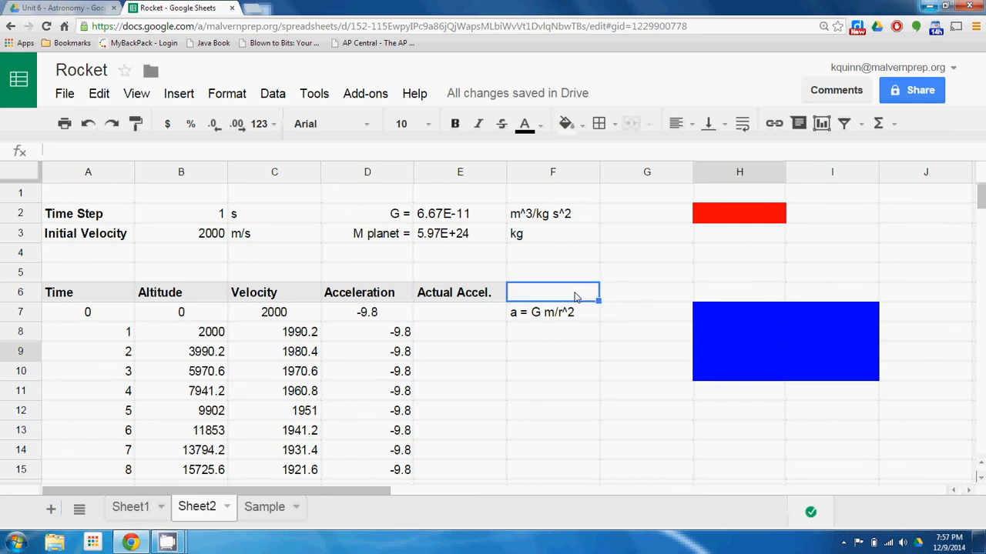
type("r =")
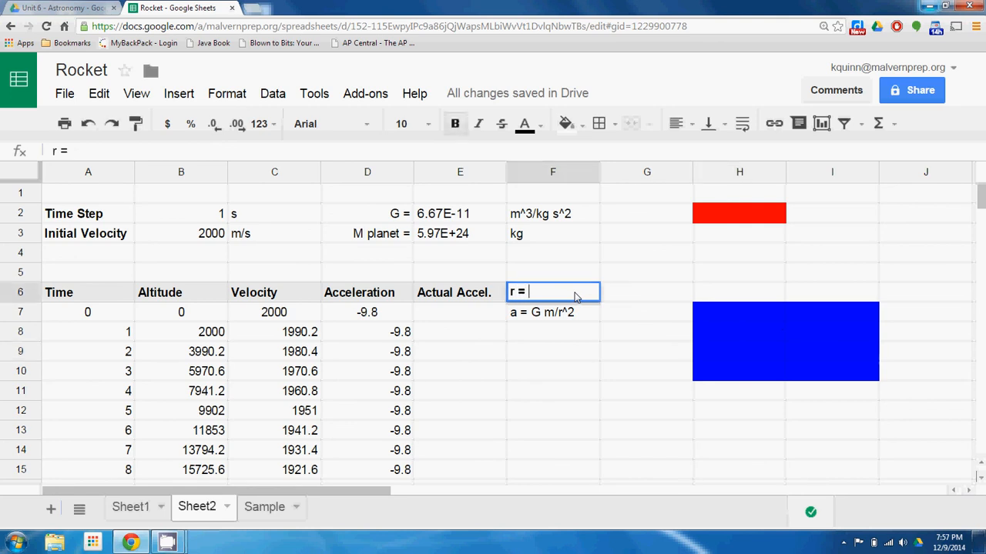
type(" Rplanet +")
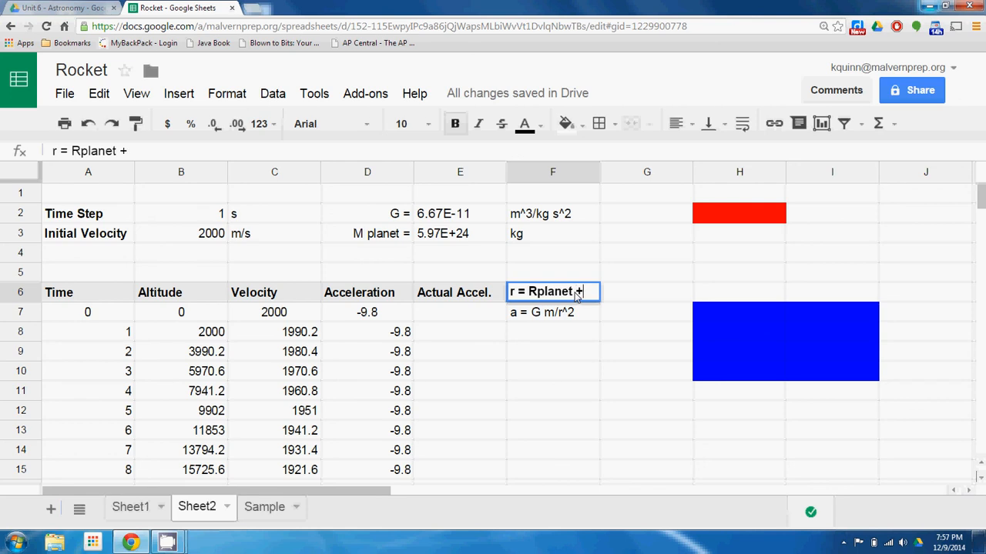
type(" Altitude")
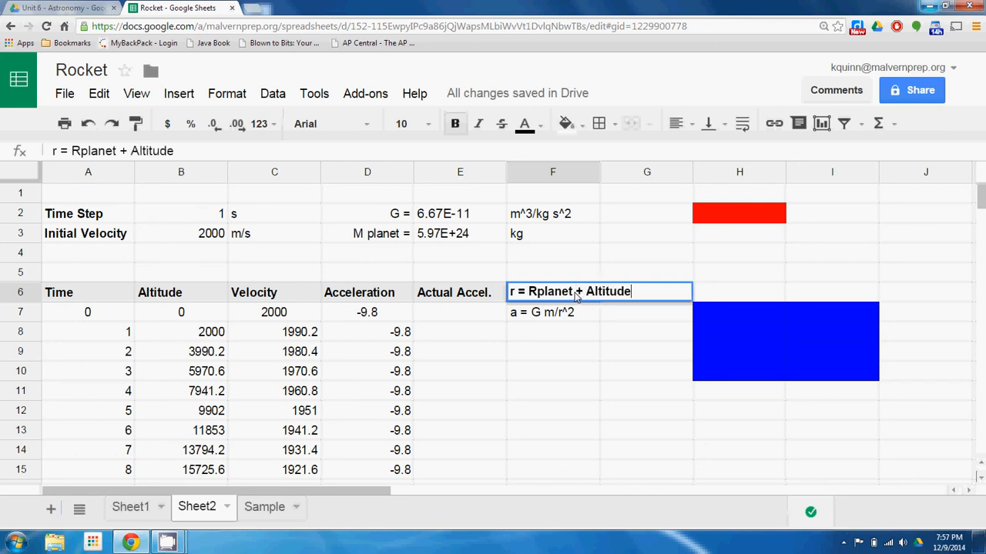
key("Return")
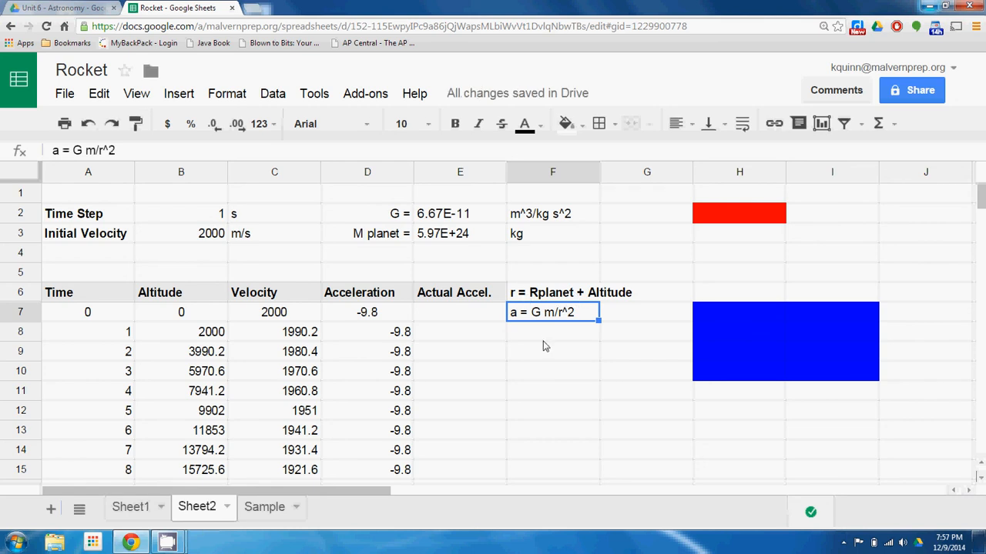
left_click(550, 294)
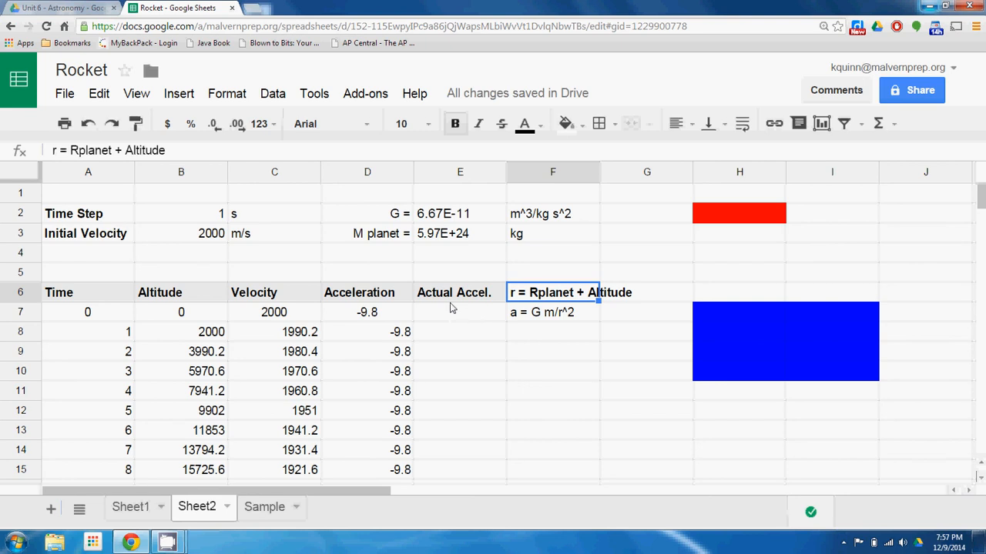
Enter the label "r planet =" in cell D4 and align it to the right.
left_click(395, 255)
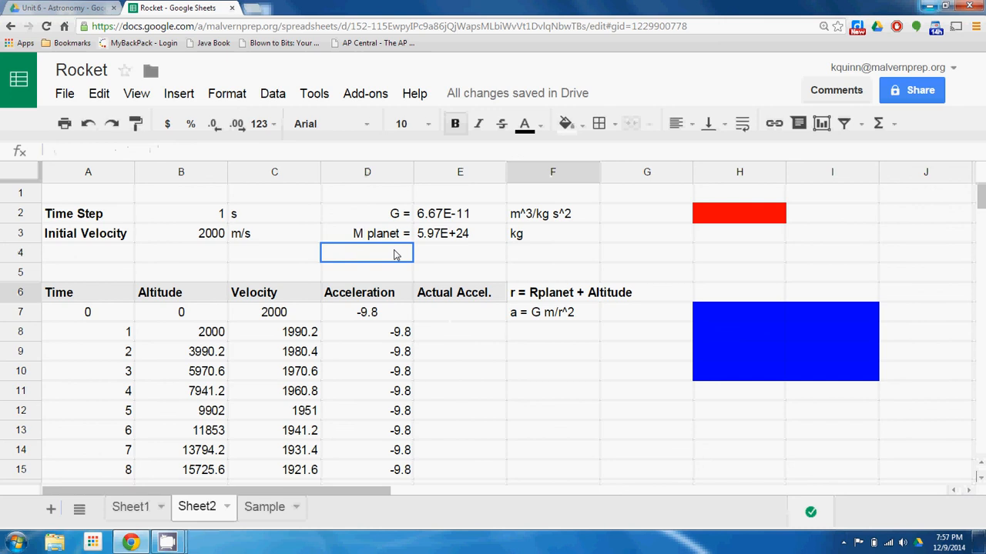
type("R p")
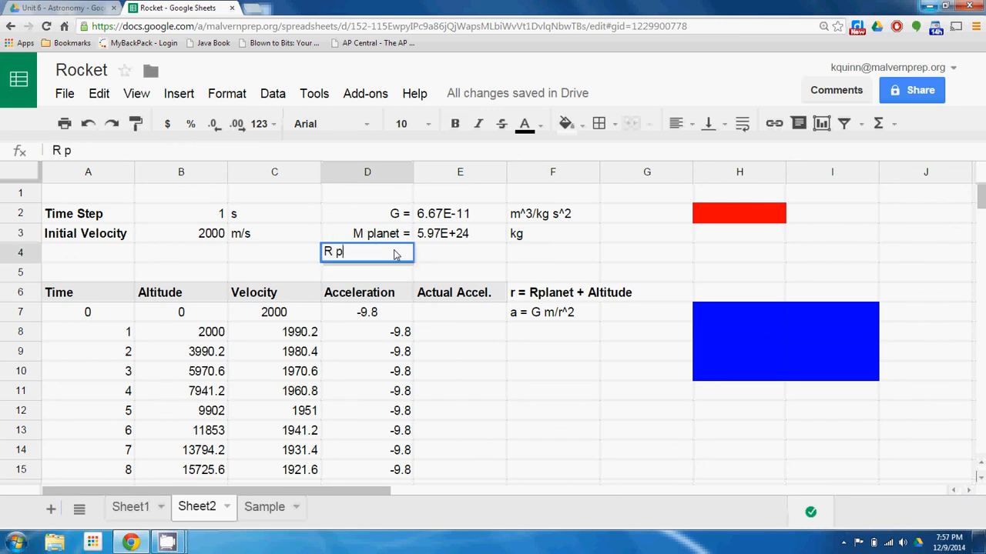
type("lanet")
key("Return")
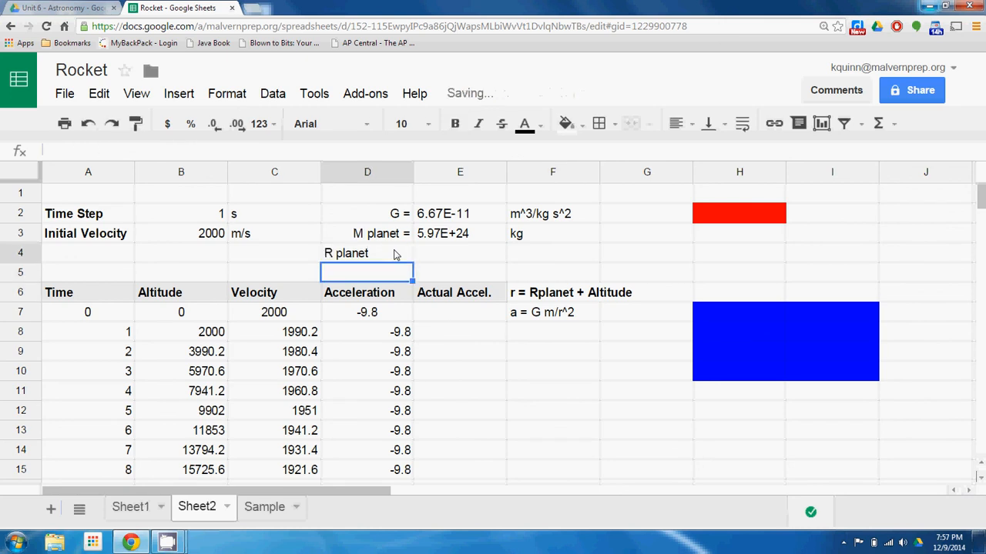
double_click(328, 257)
double_click(327, 253)
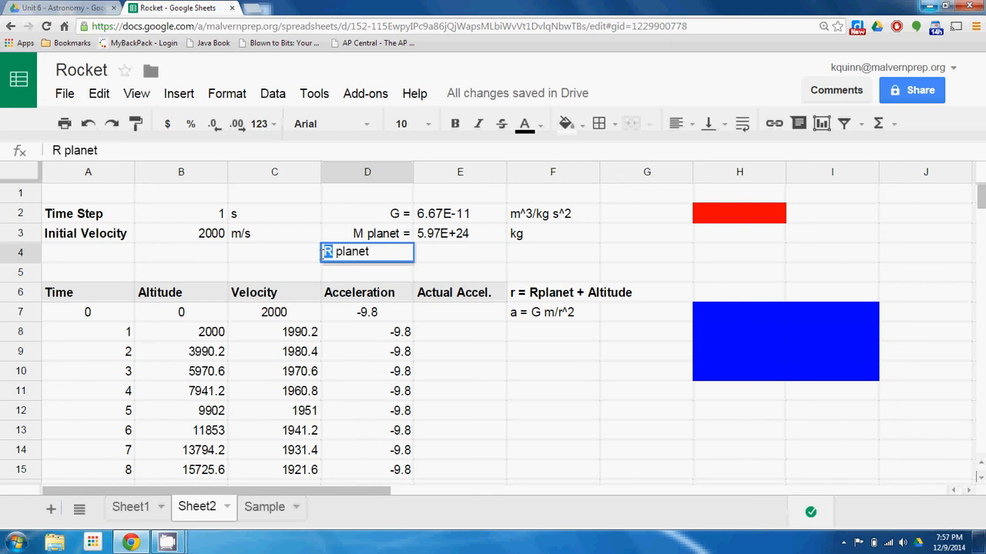
type("r")
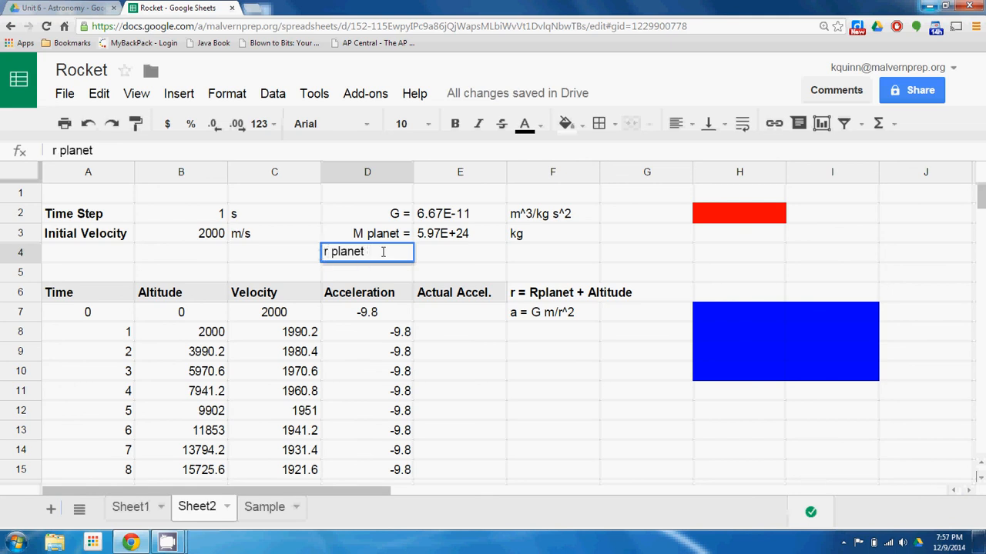
type("=")
key("Return")
key("Up")
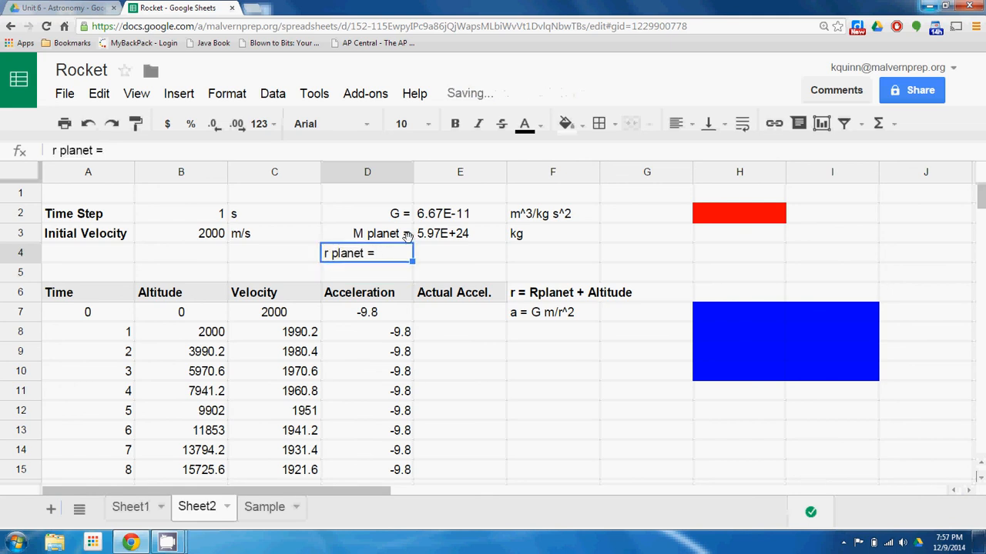
left_click(684, 123)
left_click(732, 161)
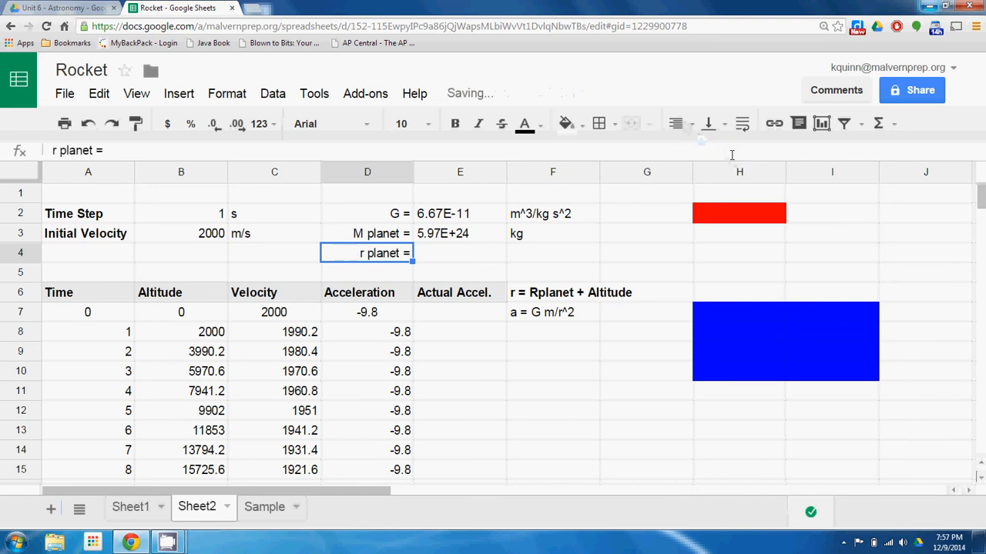
Enter the planet radius as the formula =6.371*10^6 in cell E4.
double_click(433, 254)
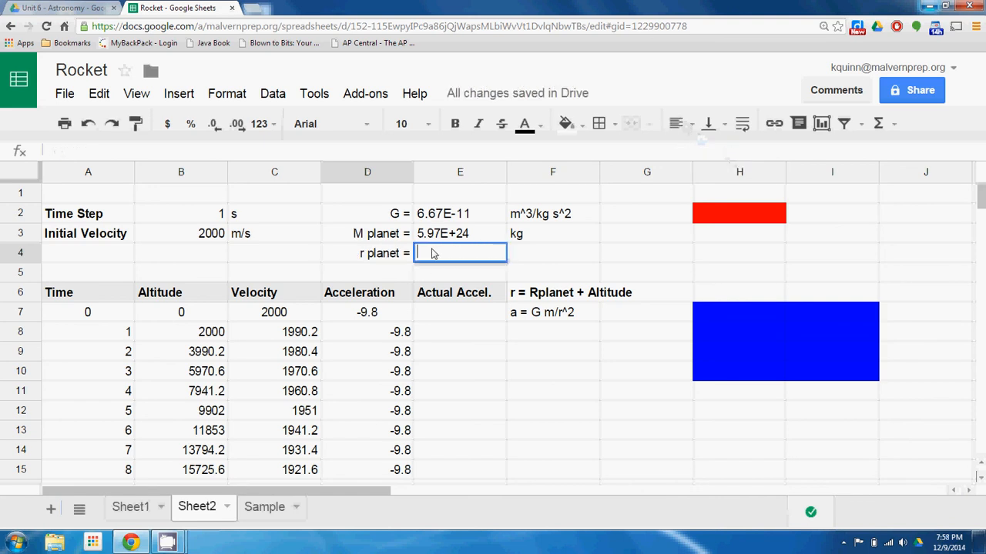
type("6.371")
key("BackSpace")
key("BackSpace")
key("BackSpace")
key("BackSpace")
key("BackSpace")
type("=")
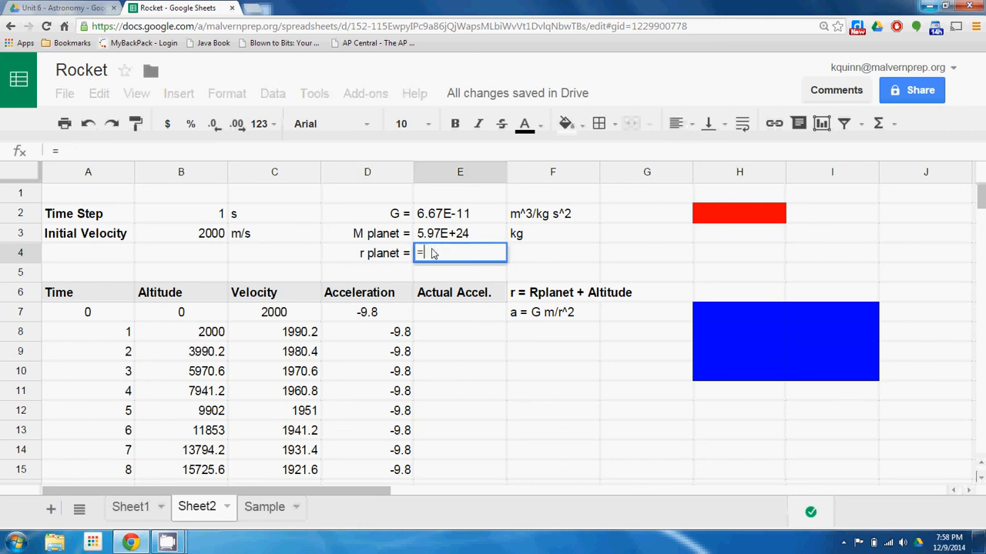
type("6.371")
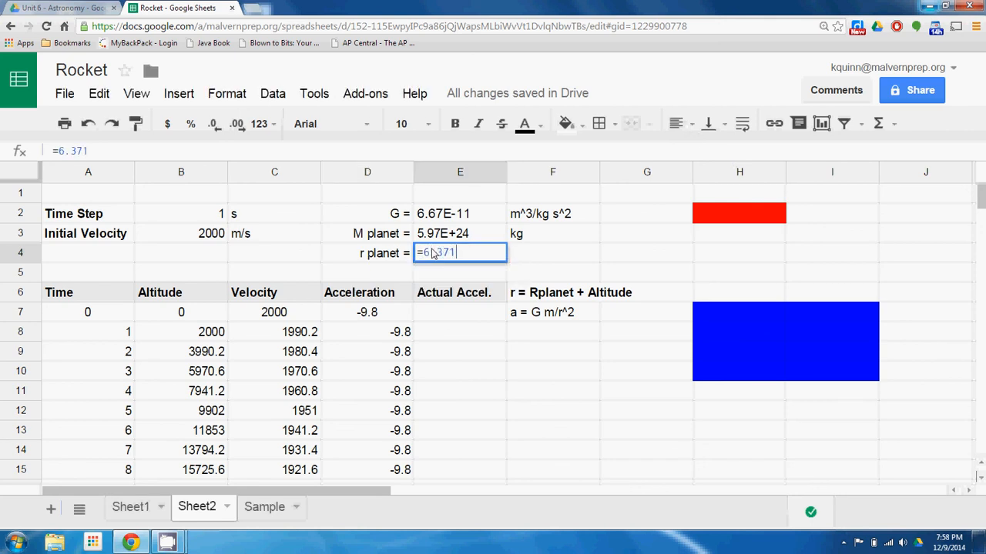
type("*10^")
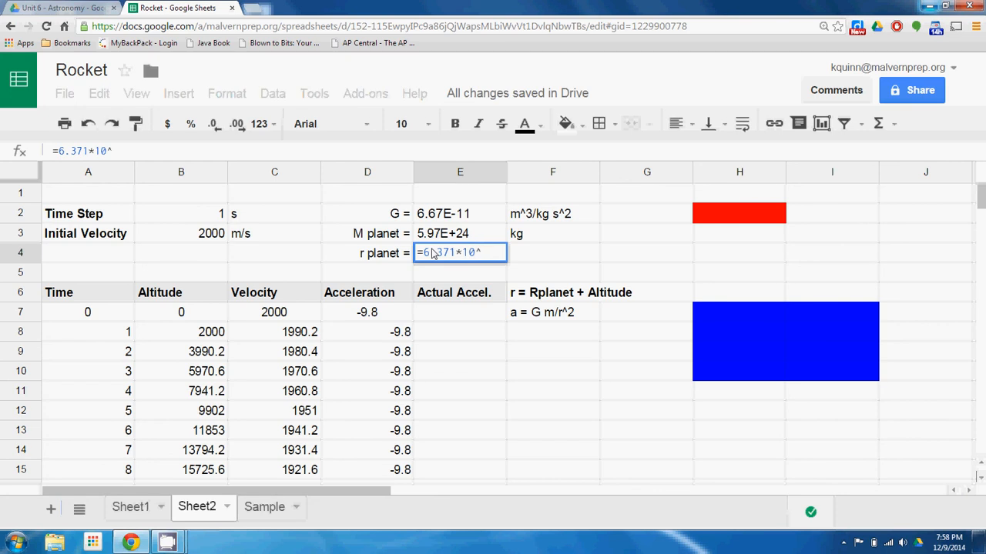
type("6")
key("Tab")
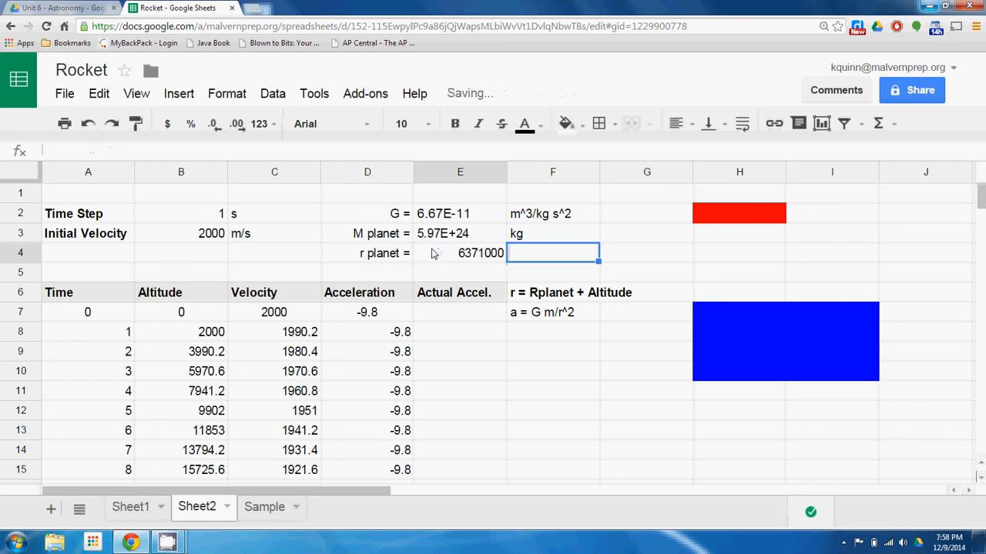
Enter "m" as the unit of the planet radius in cell F4.
type("m^3/kg s^2")
key("Return")
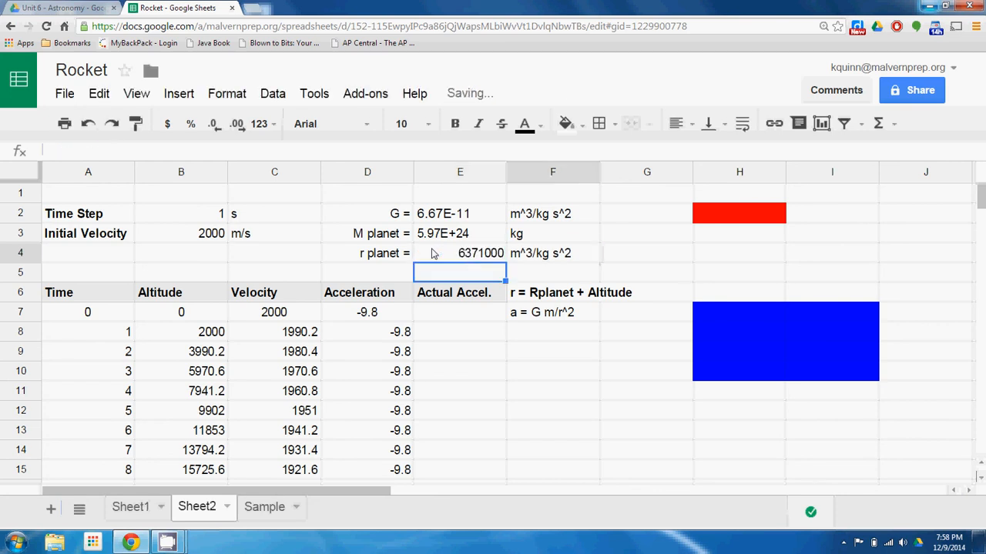
left_click(530, 260)
double_click(530, 254)
left_click_drag(518, 253, 654, 257)
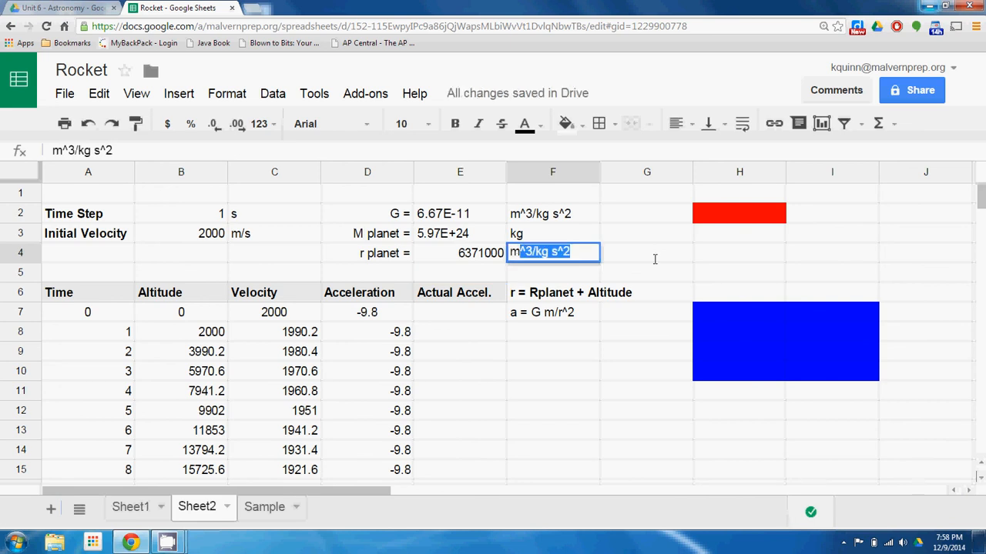
key("BackSpace")
key("Return")
Format the planet radius in E4 as a scientific number and align it to the left.
left_click(457, 254)
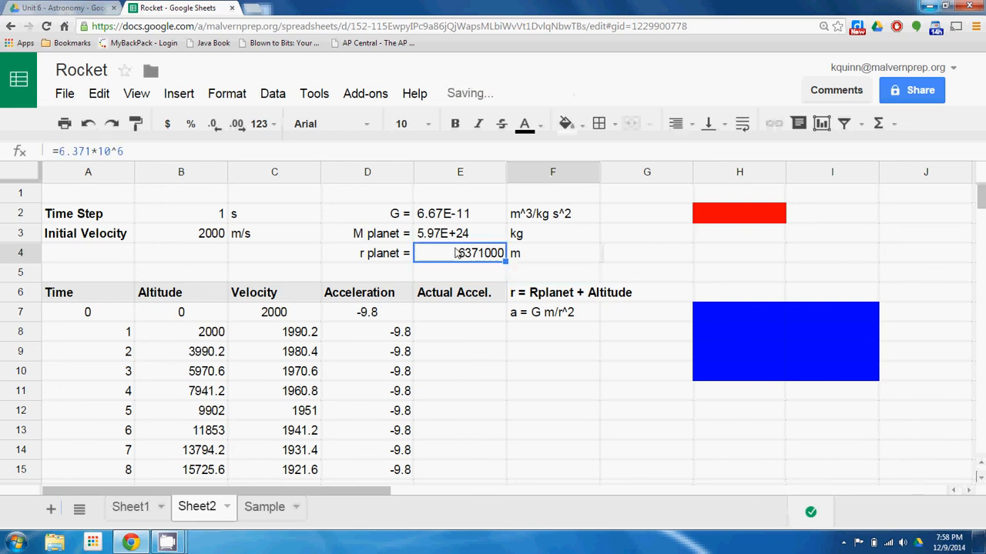
left_click(231, 97)
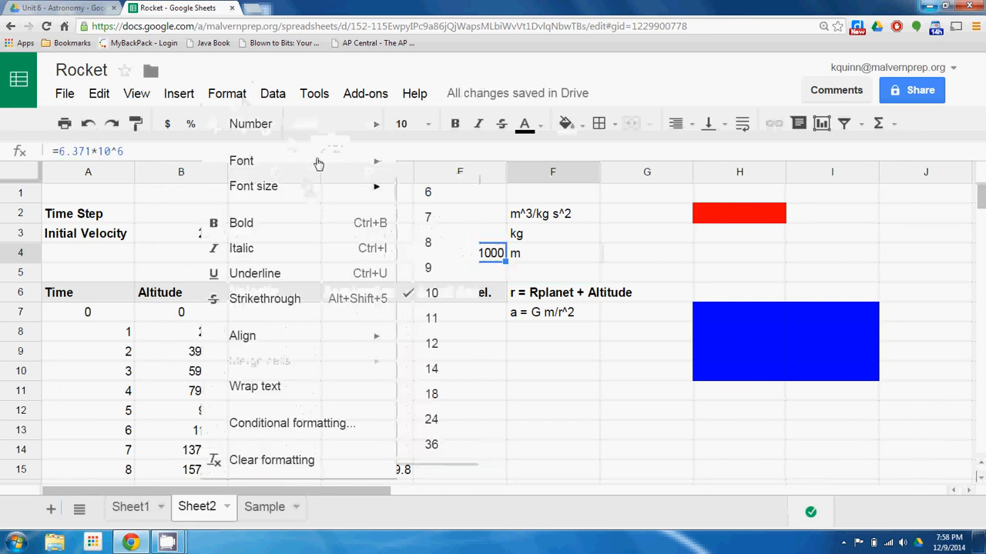
mouse_move(358, 139)
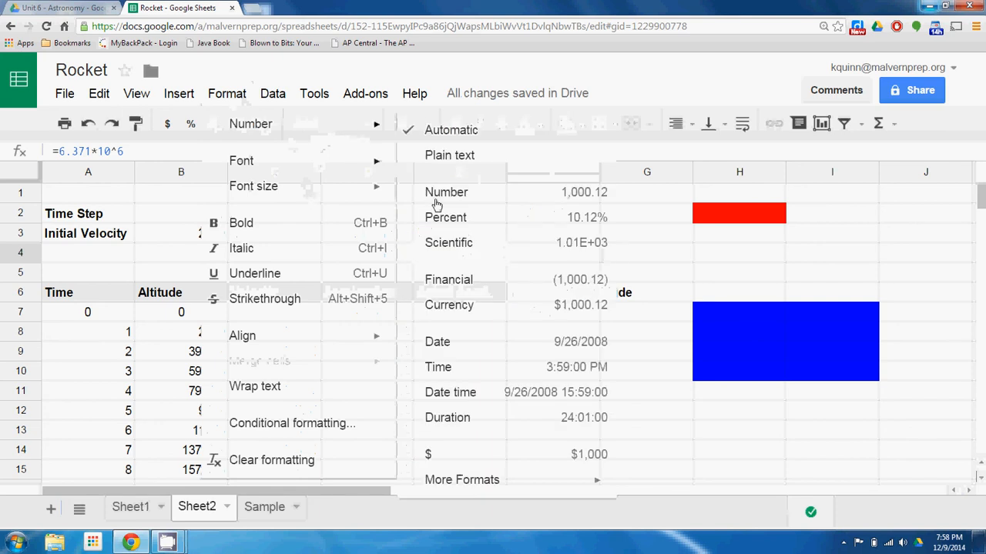
left_click(447, 242)
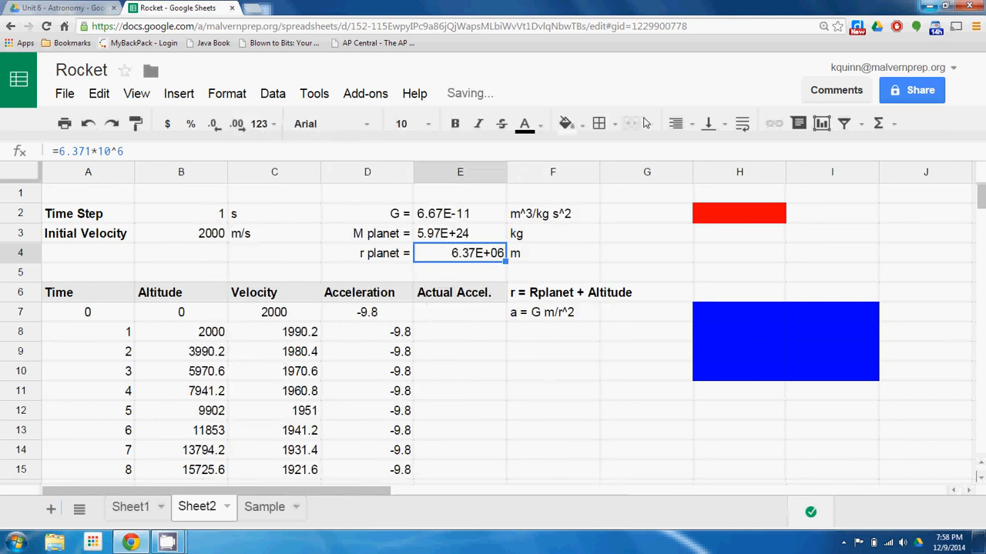
left_click(677, 123)
left_click(682, 152)
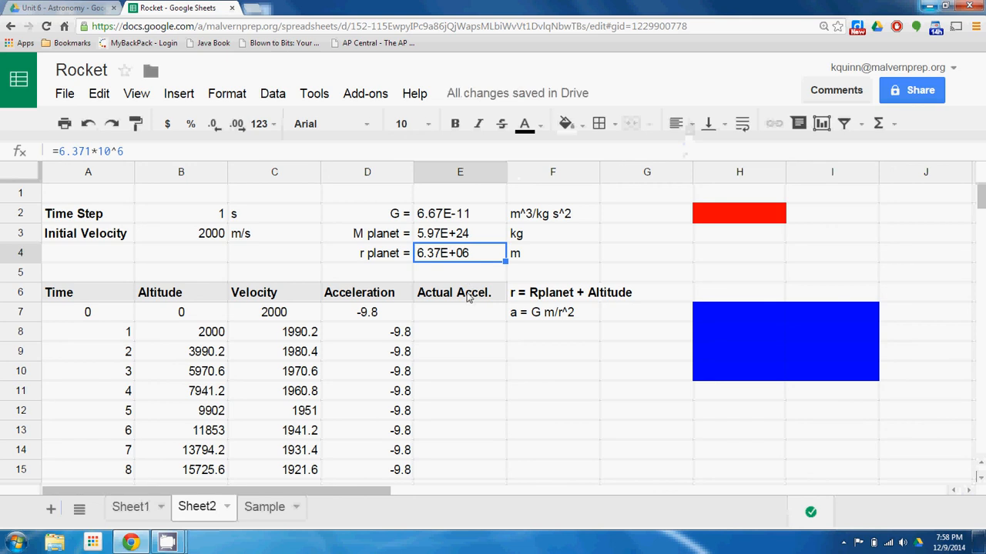
left_click(527, 318)
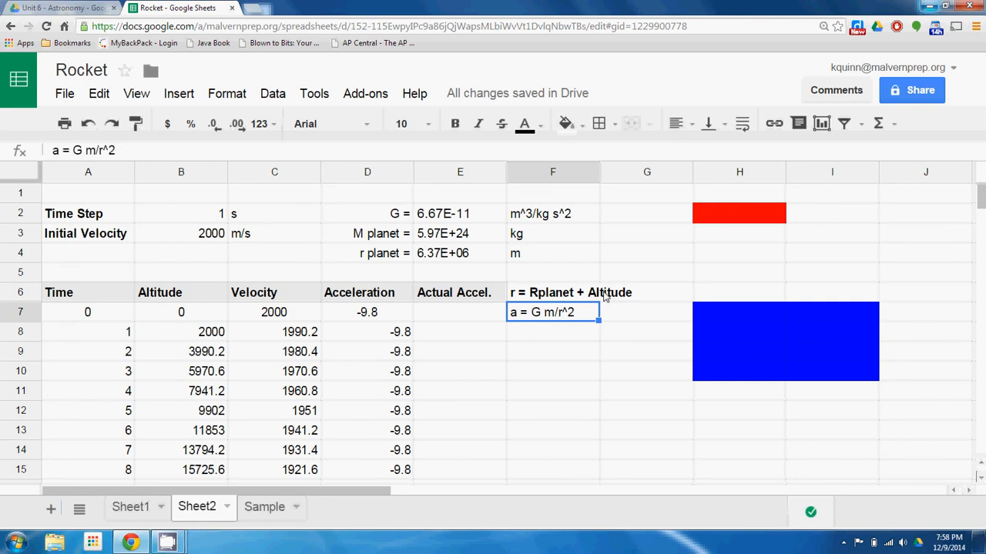
left_click(444, 320)
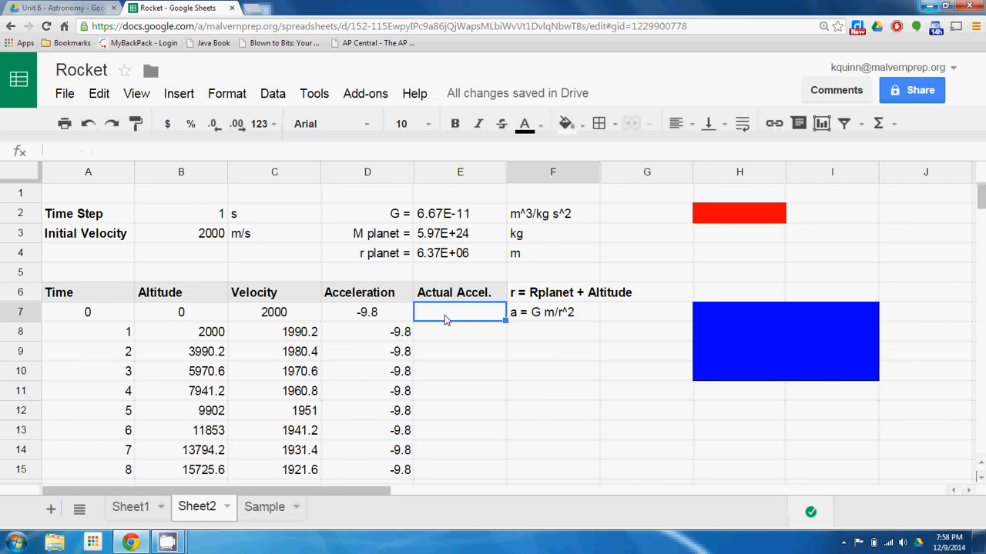
type("=")
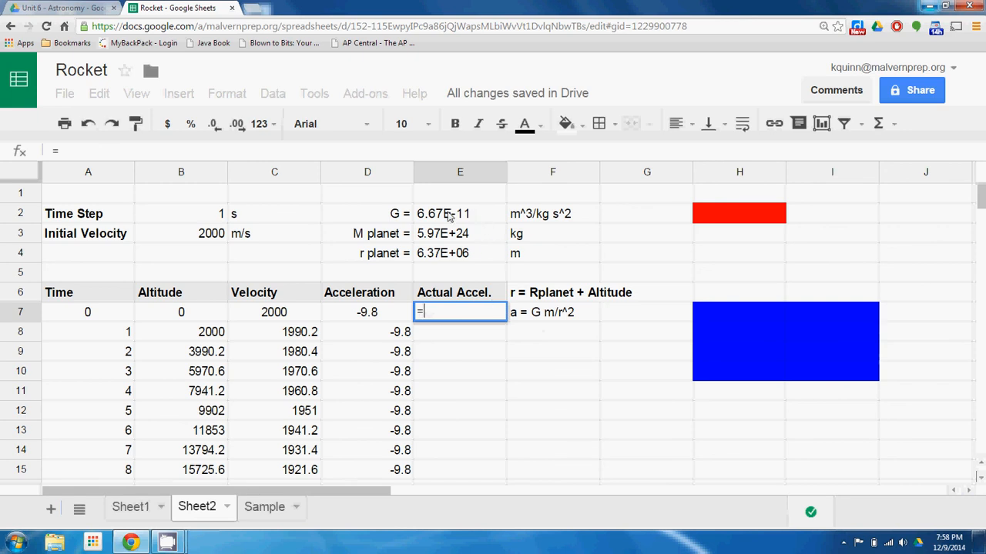
type("E3")
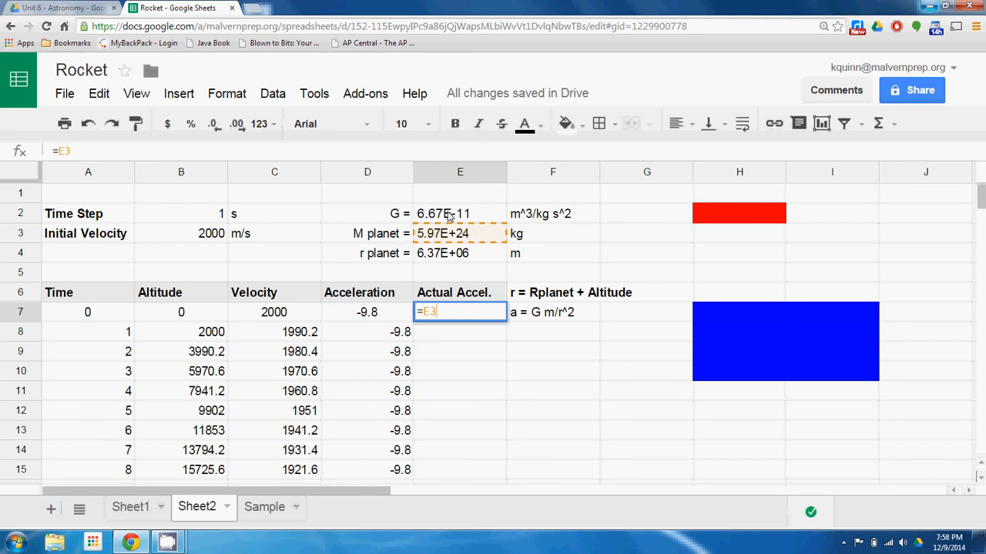
left_click(449, 217)
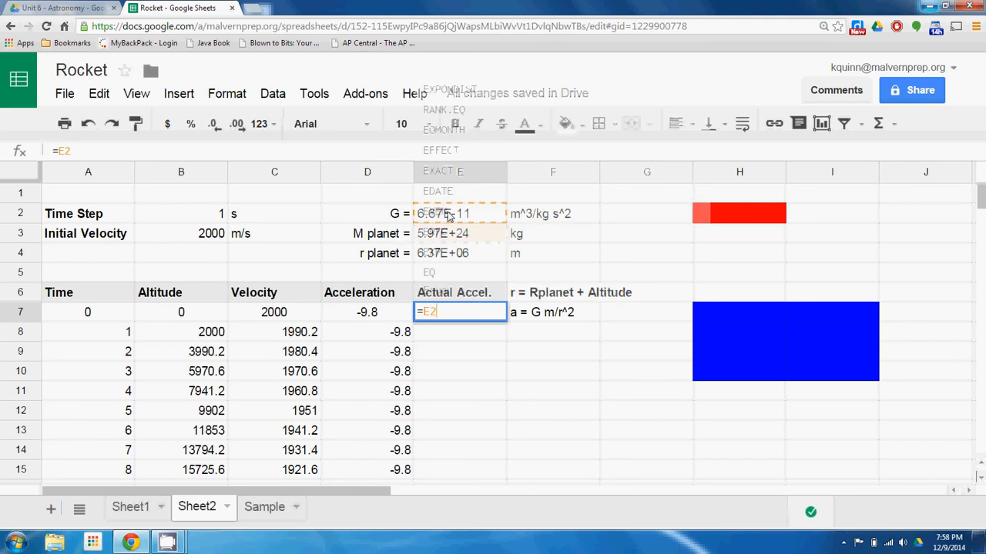
key("BackSpace")
key("BackSpace")
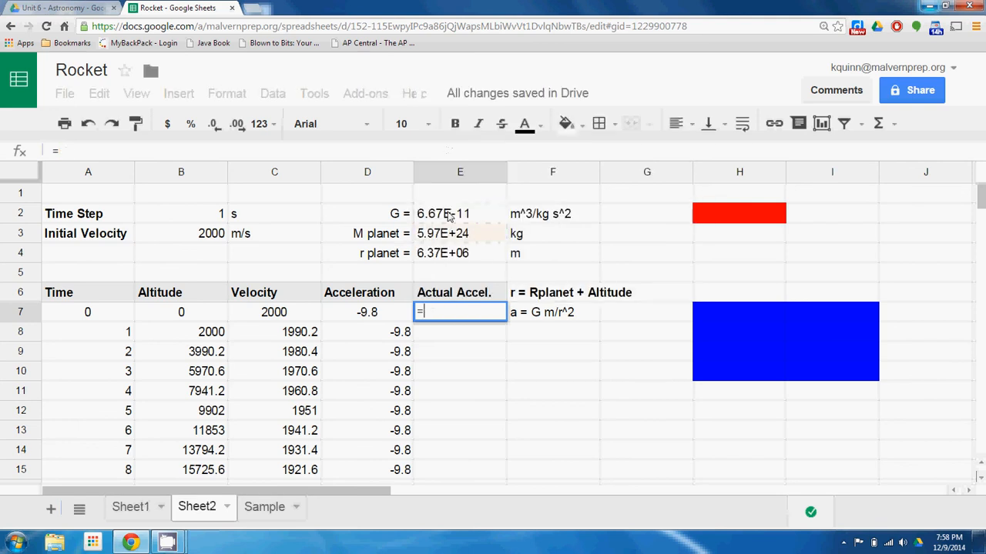
left_click(462, 214)
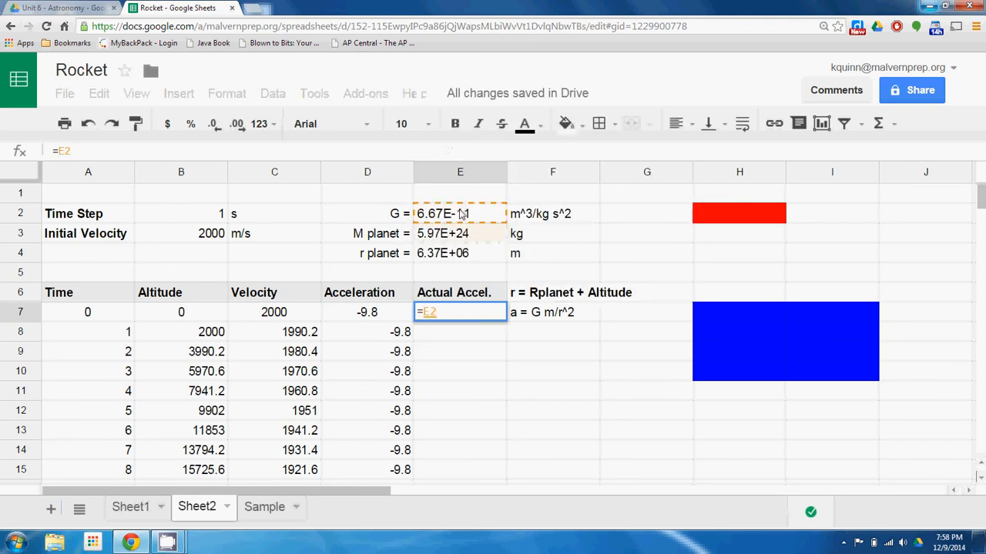
key("BackSpace")
key("BackSpace")
Enter the actual acceleration formula =E2*E3/(E4+B7)^2 in cell E7.
double_click(444, 315)
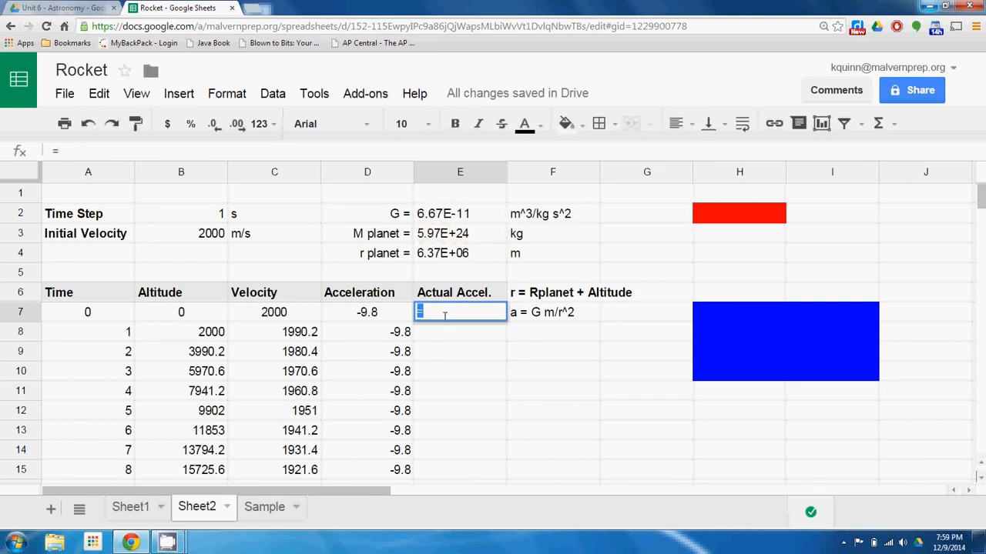
type("=")
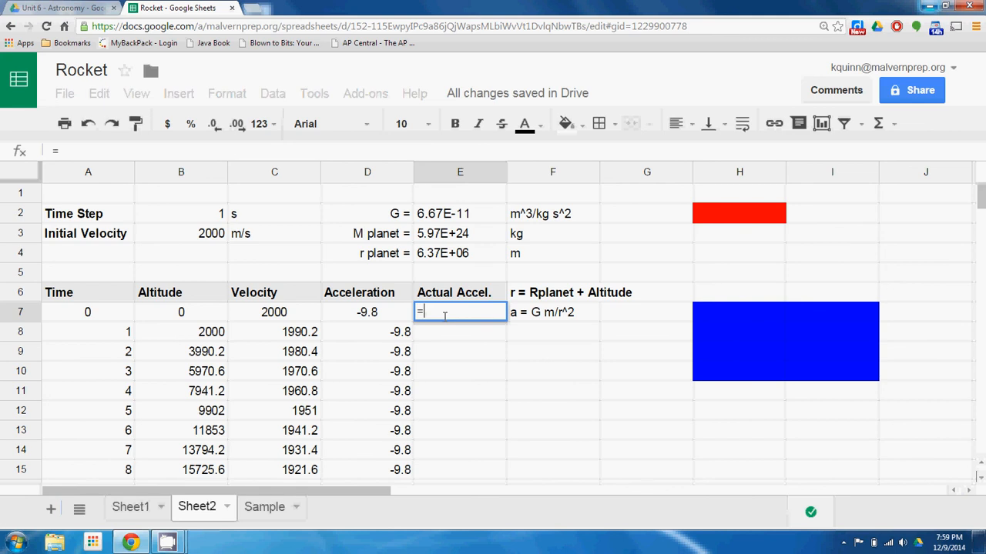
type("E3")
type("*")
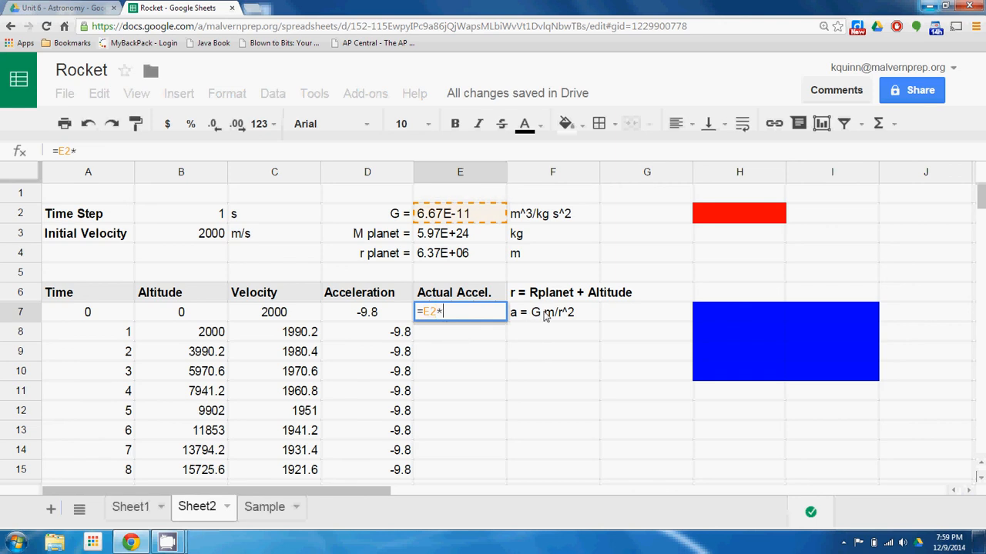
left_click(475, 234)
type("/(")
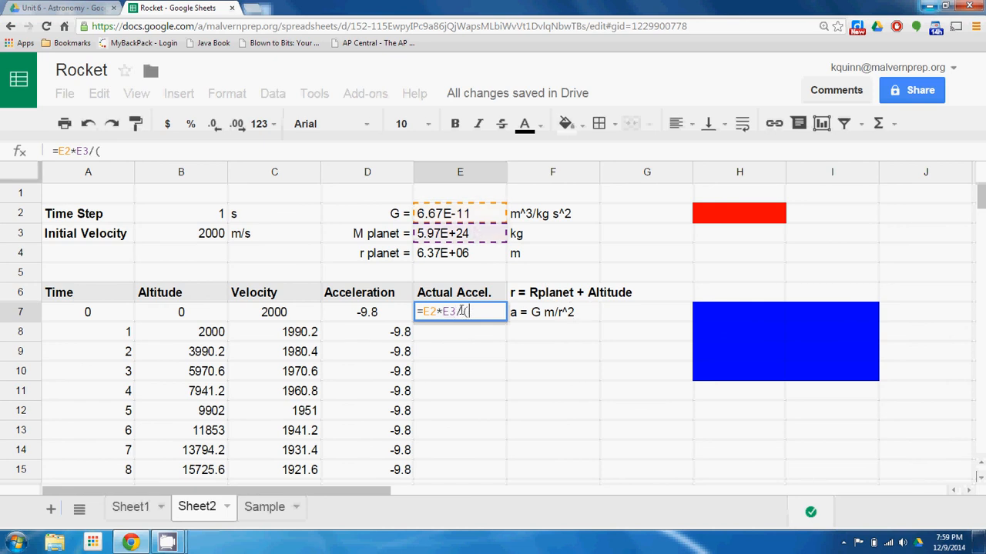
left_click(435, 258)
type("+")
left_click(219, 314)
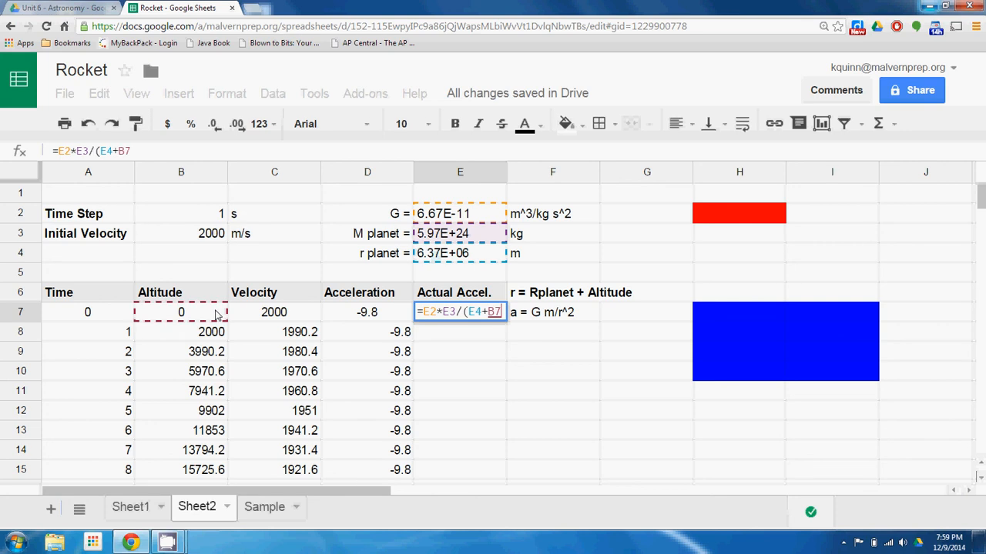
type(")")
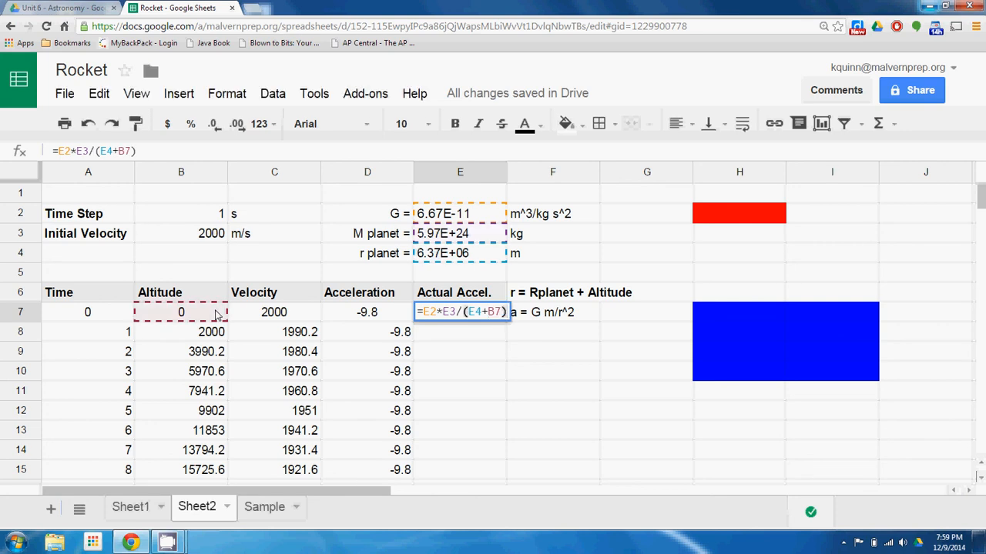
type("^2")
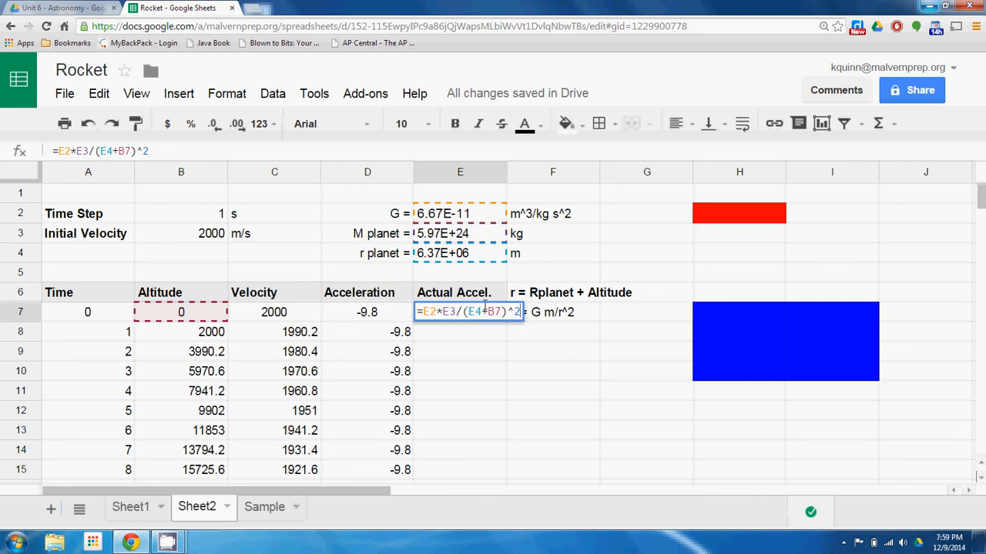
key("Return")
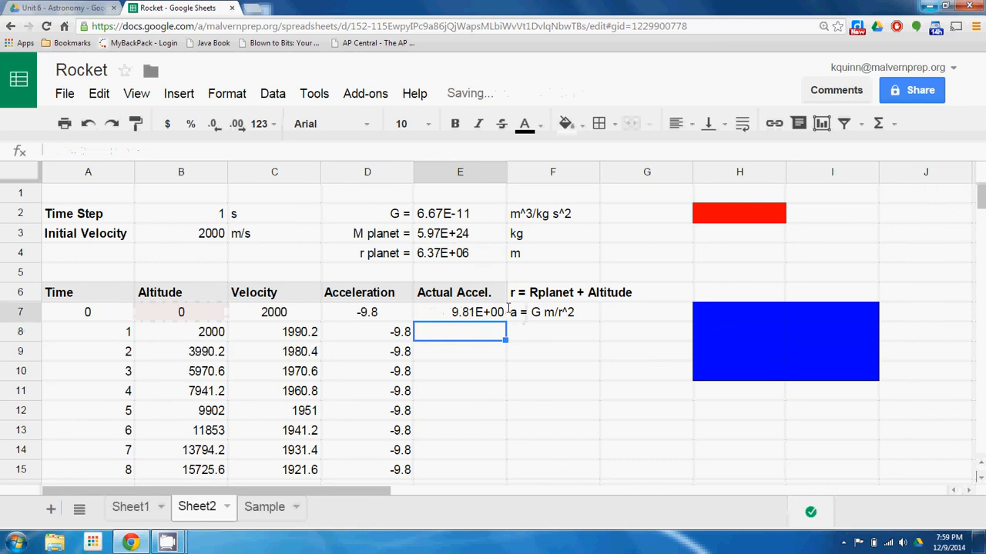
Format the actual acceleration in E7 with the plain Number format.
left_click(490, 320)
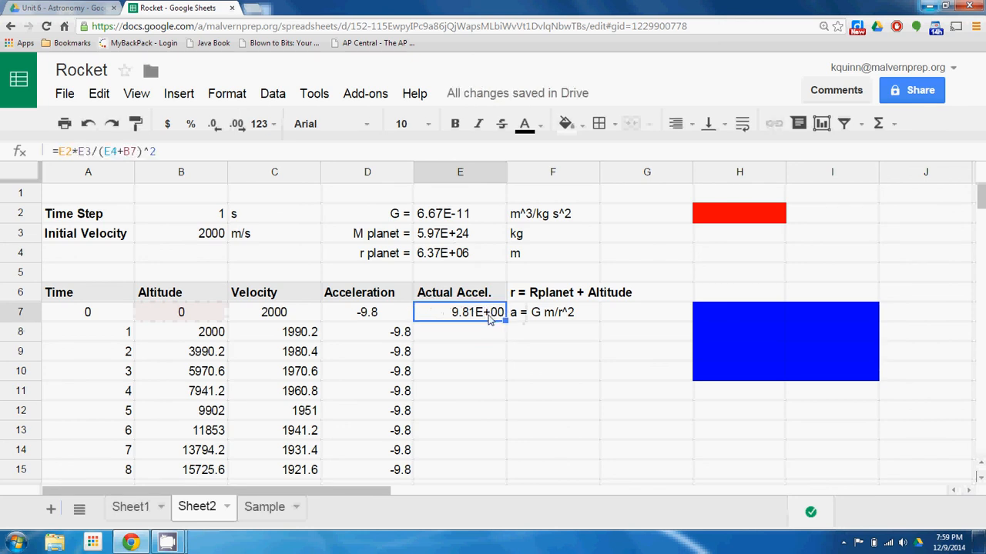
left_click(231, 94)
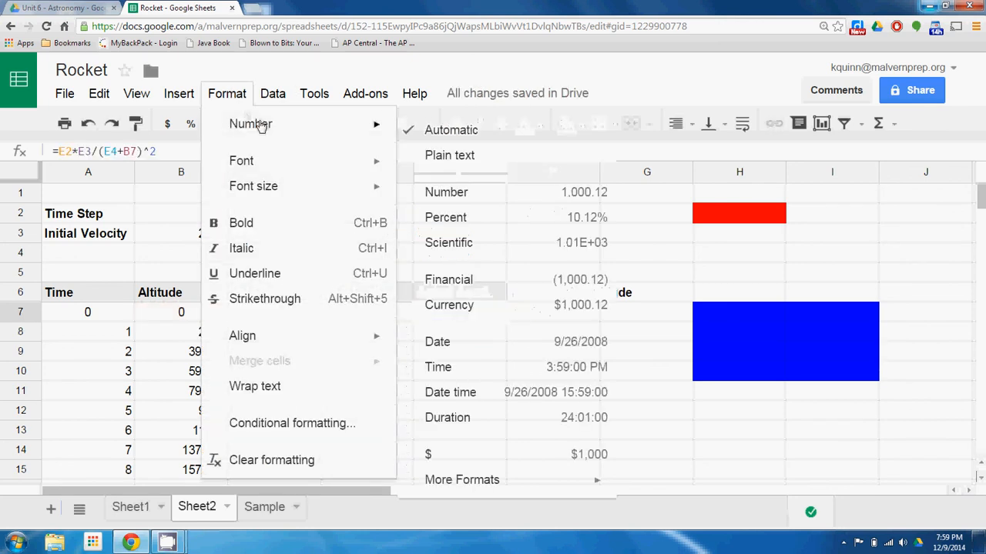
mouse_move(397, 133)
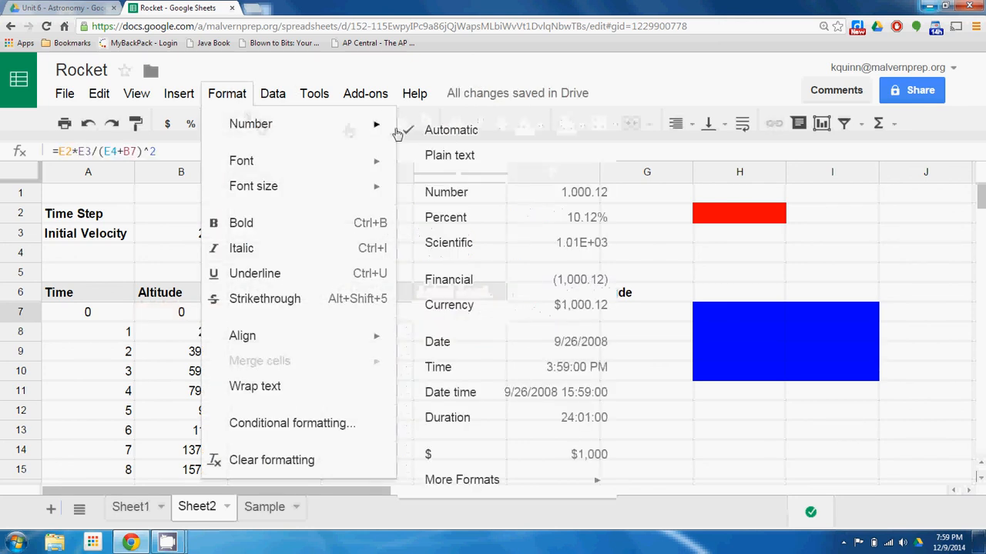
left_click(473, 189)
left_click(473, 332)
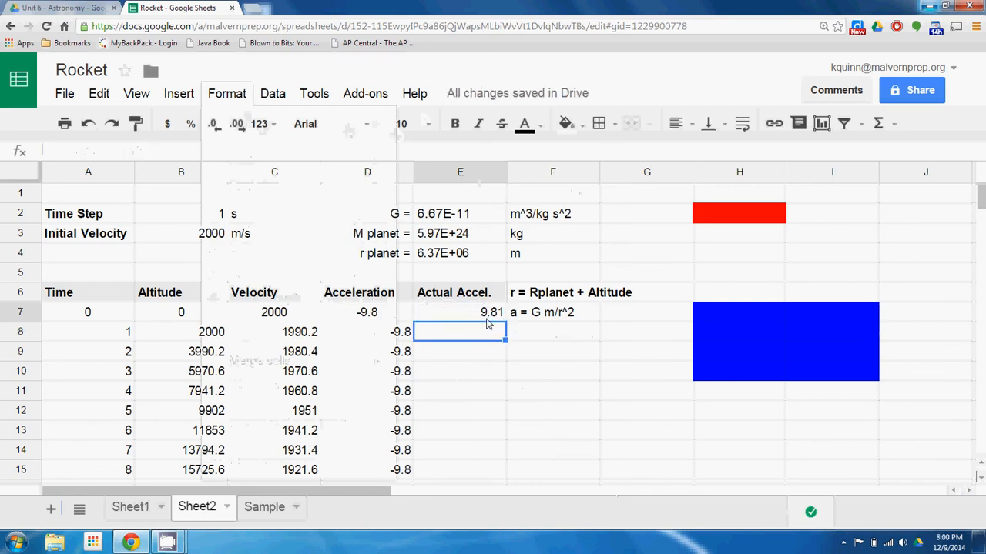
Make the actual acceleration in E7 negative by changing its formula to =-E2*E3/(E4+B7)^2.
left_click(497, 314)
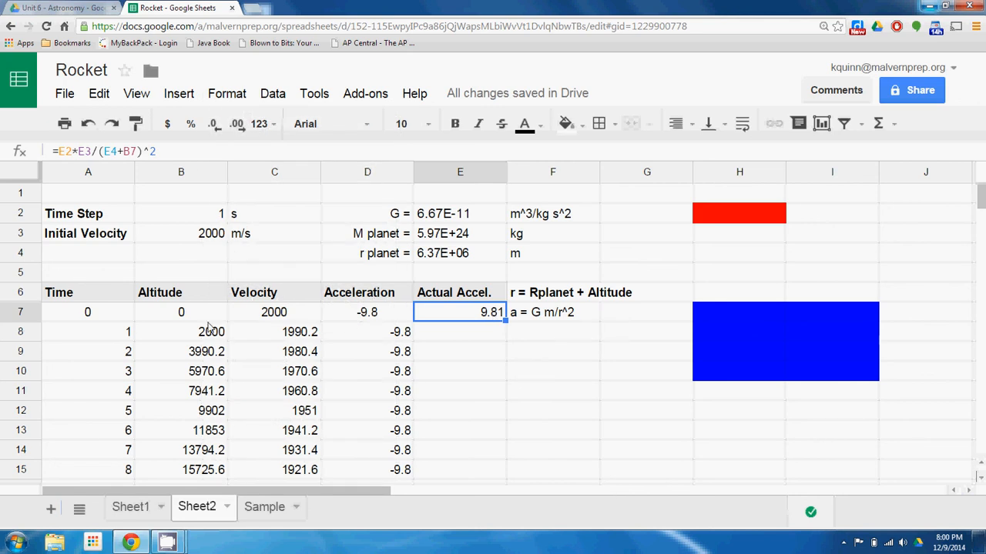
double_click(478, 320)
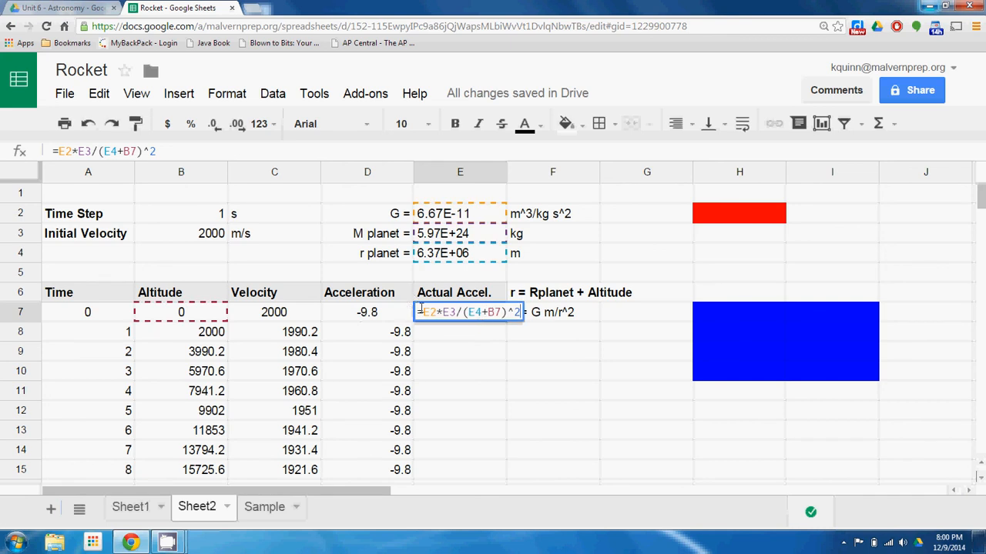
double_click(423, 310)
type("-E2")
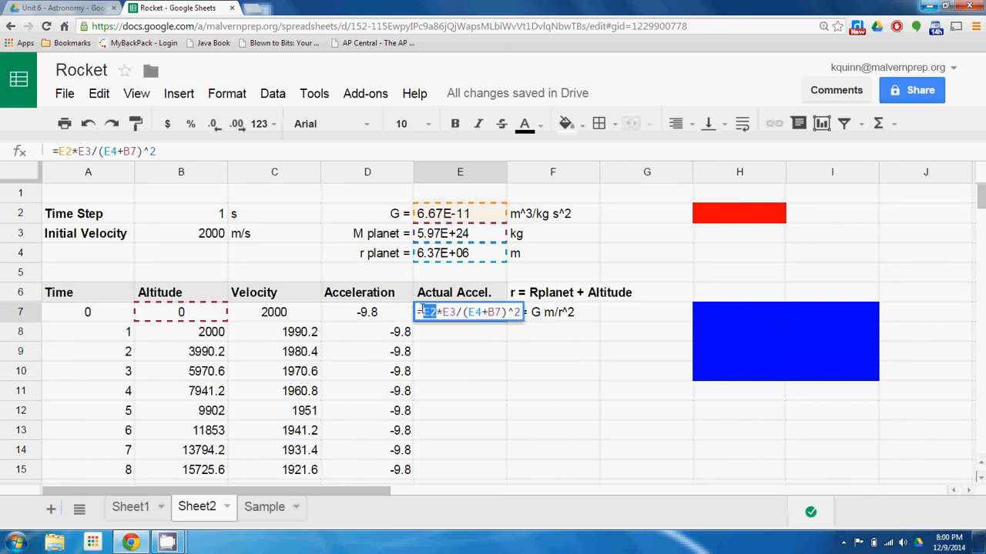
key("Return")
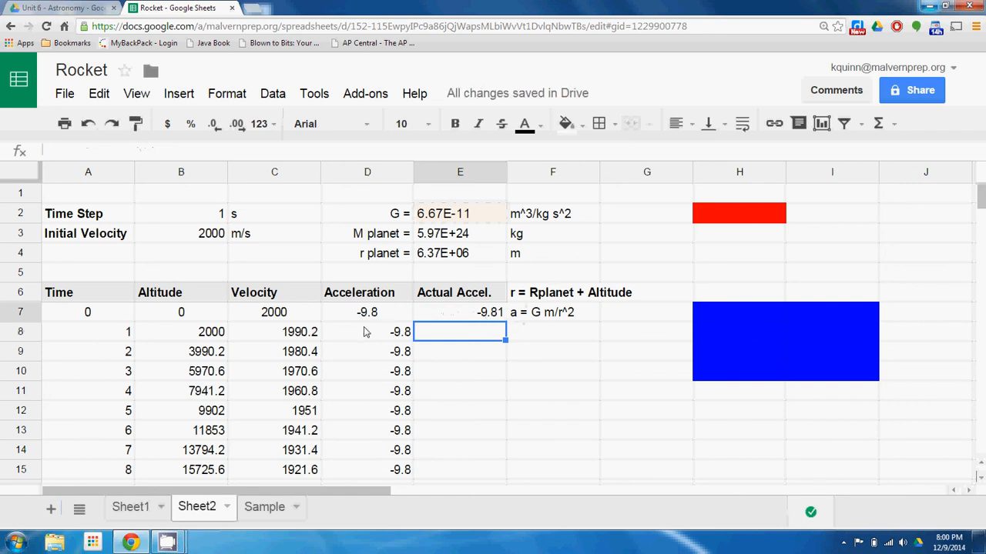
Set the initial acceleration in cell D7 to -9.81.
left_click(390, 313)
double_click(390, 313)
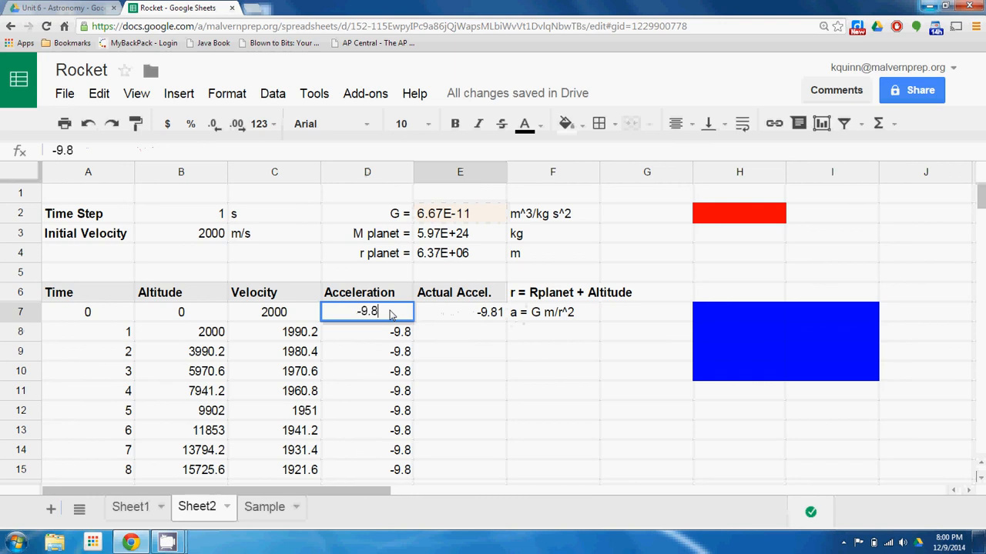
type("1")
key("Return")
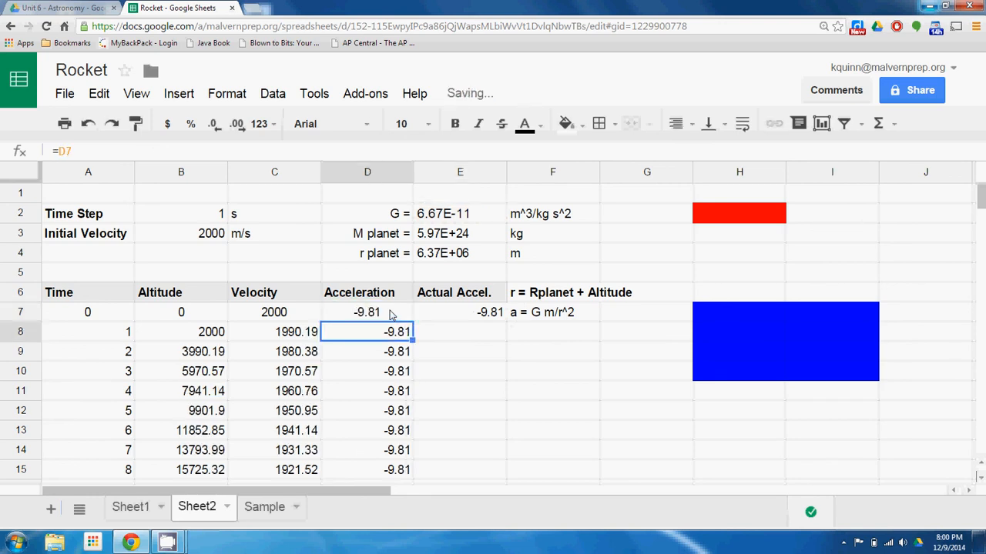
Try to fill the E7 formula down to E13 and inspect the cell references in the copied formulas.
left_click(485, 318)
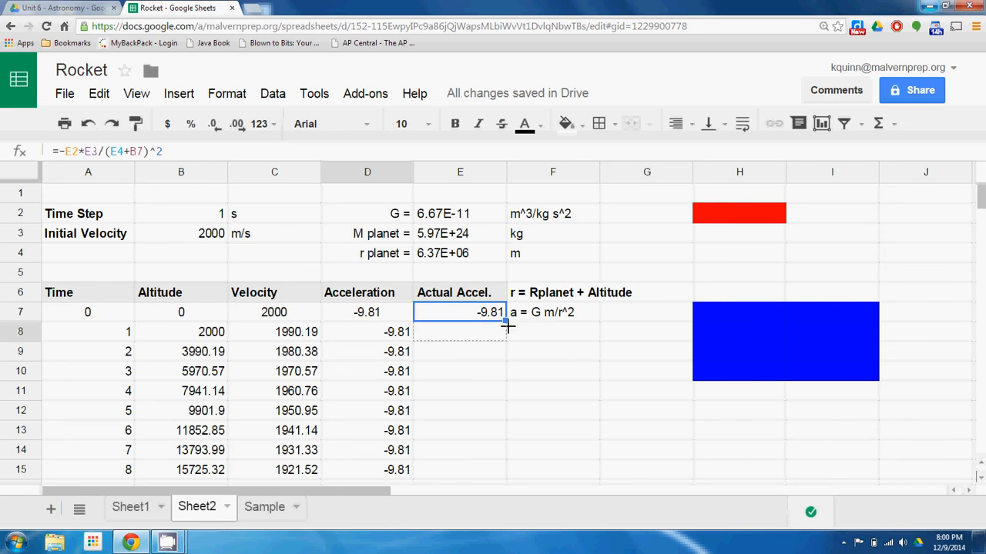
left_click_drag(506, 321, 494, 436)
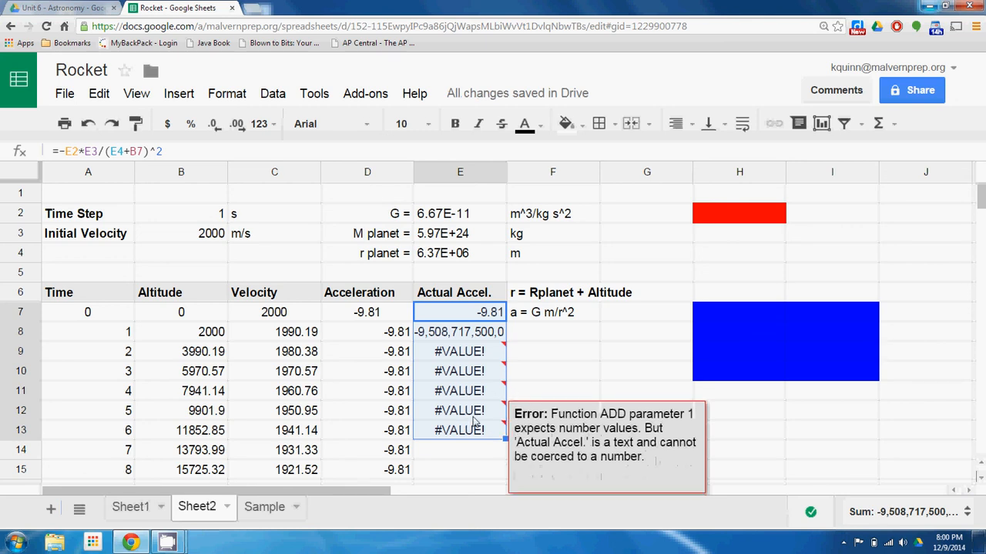
left_click(478, 373)
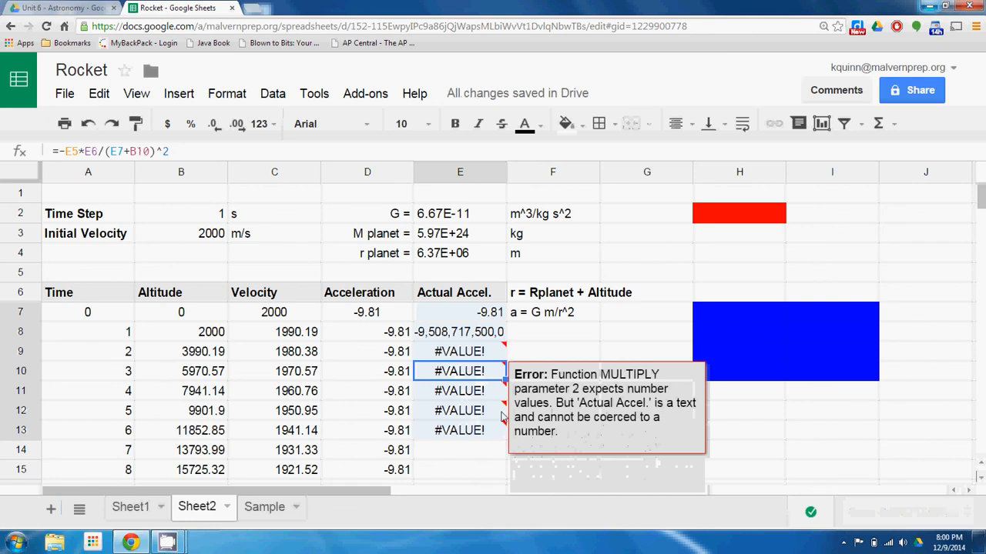
left_click(460, 357)
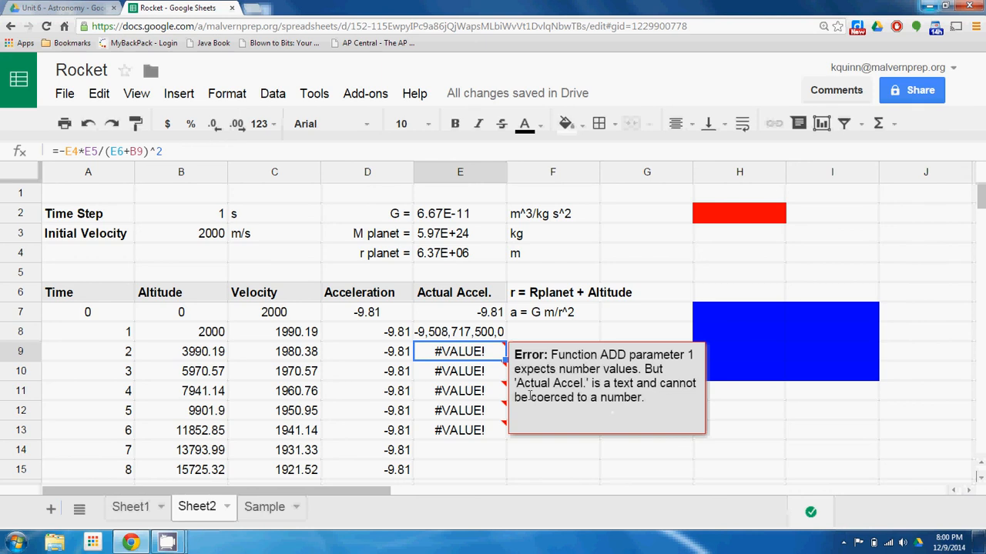
left_click(465, 336)
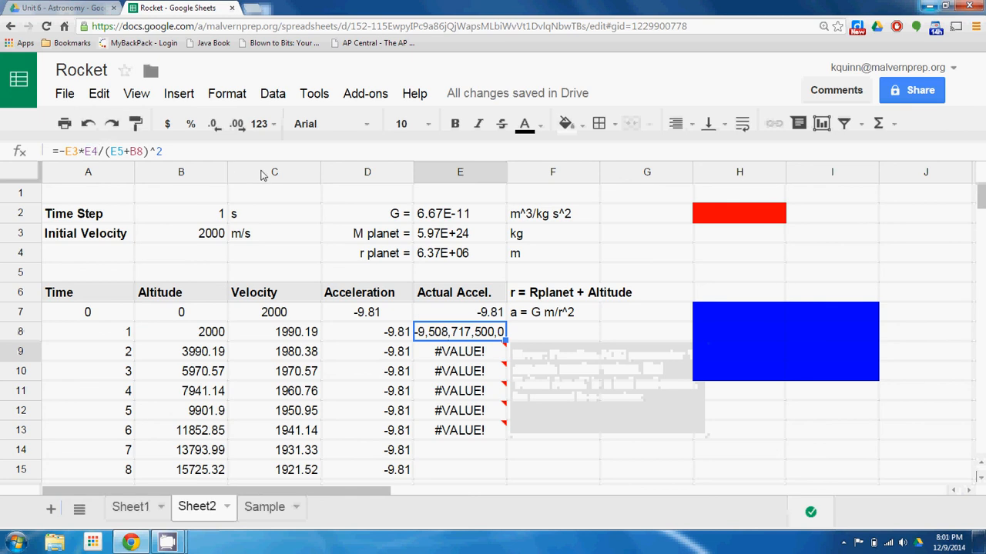
double_click(453, 336)
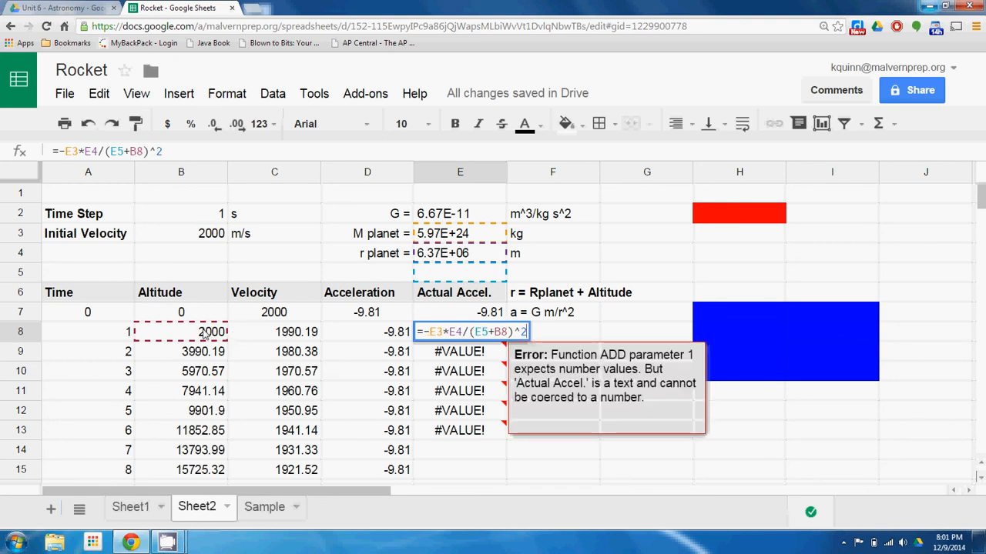
mouse_move(429, 369)
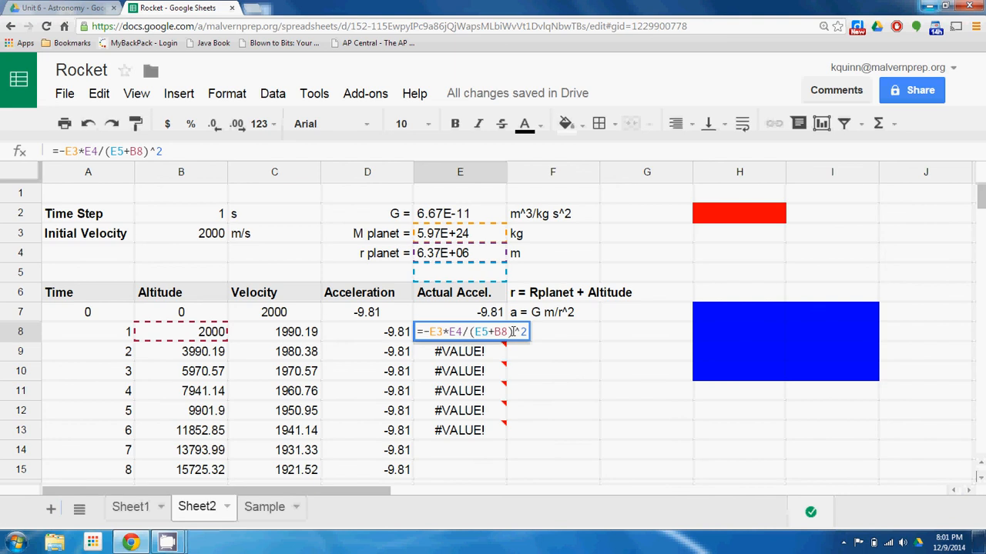
mouse_move(508, 351)
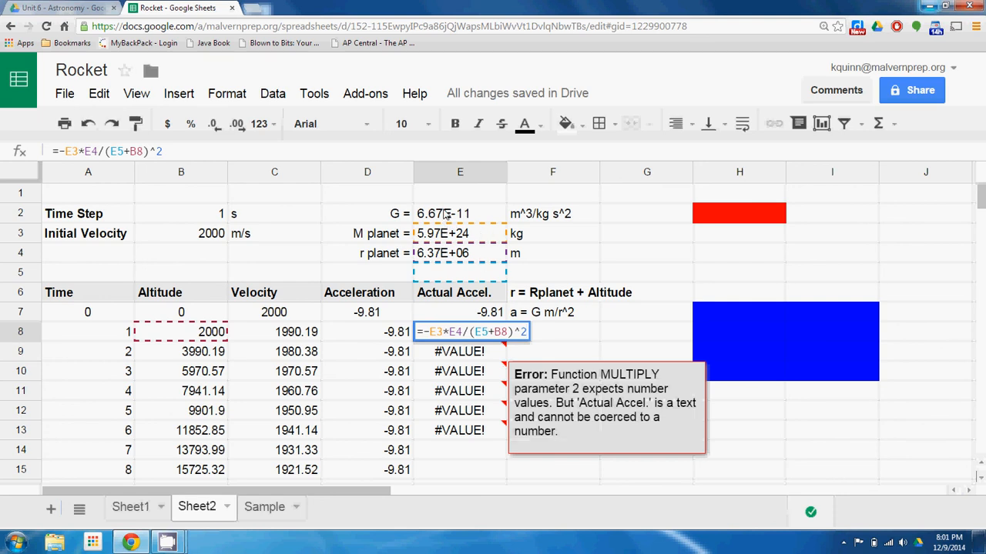
Make the references to G, planet mass and planet radius absolute in E7, giving =-$E$2*$E$3/($E$4+B7)^2.
left_click(473, 319)
double_click(473, 319)
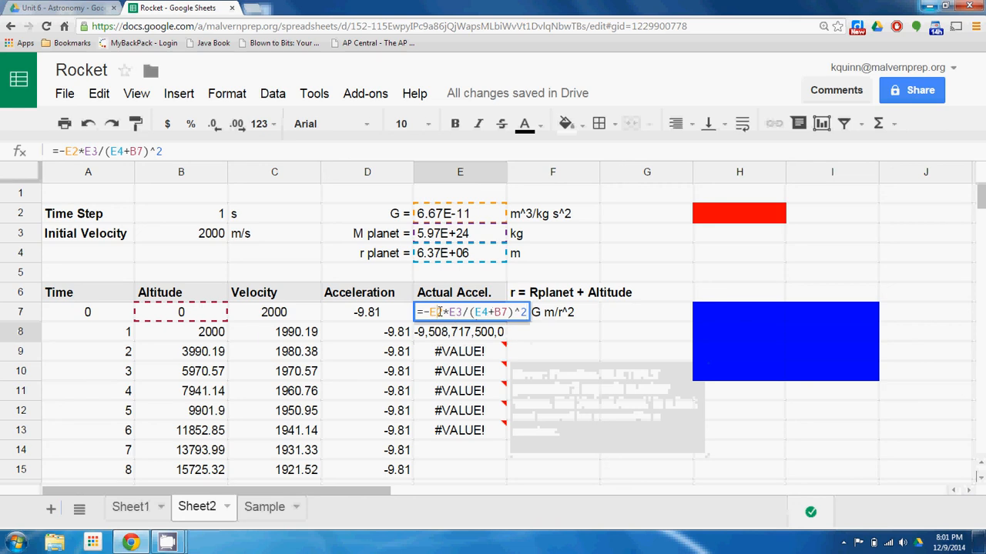
left_click(439, 312)
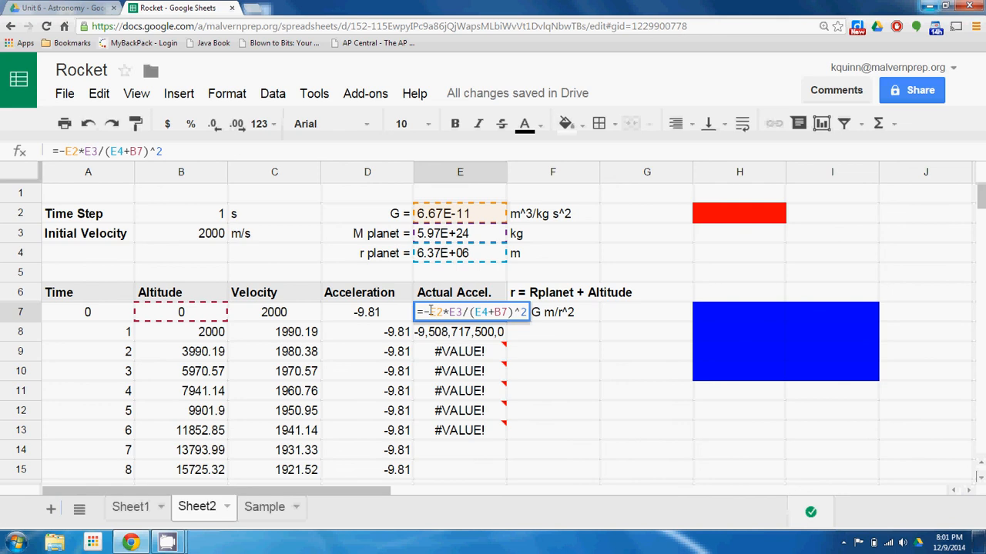
key("F4")
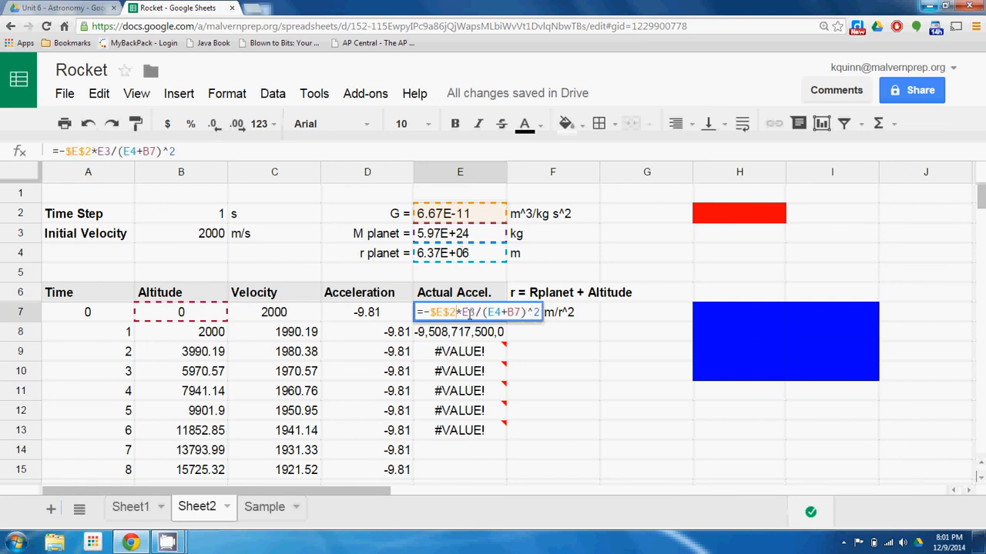
key("F4")
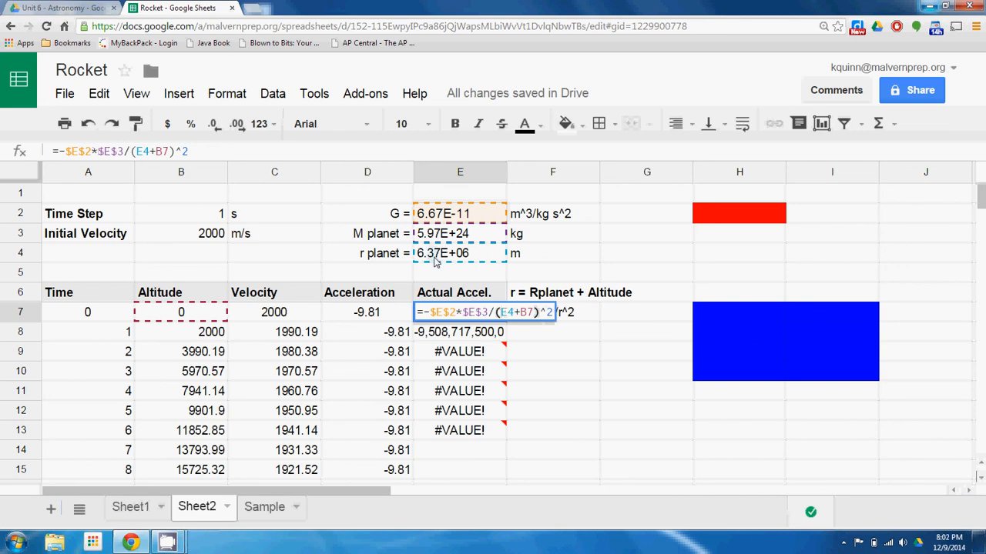
key("F4")
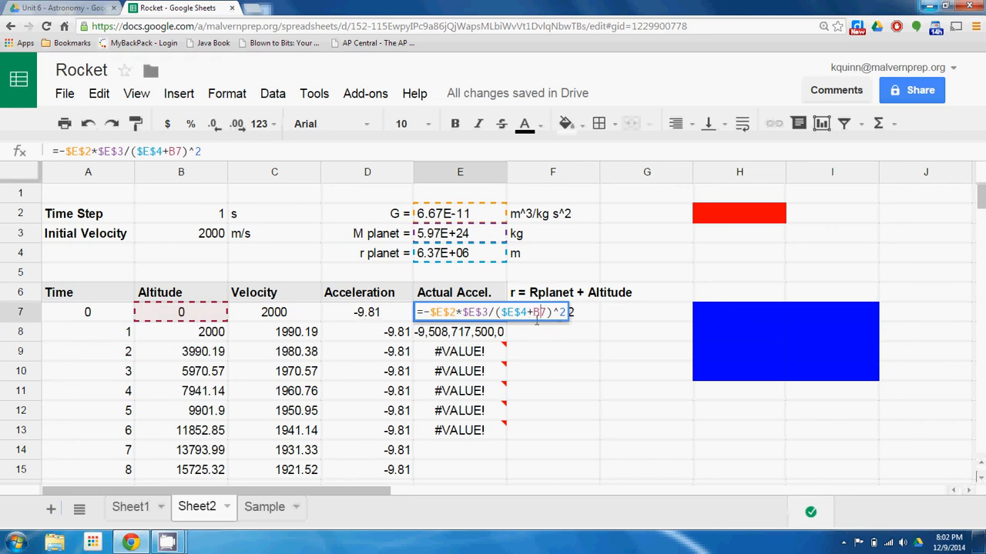
key("Return")
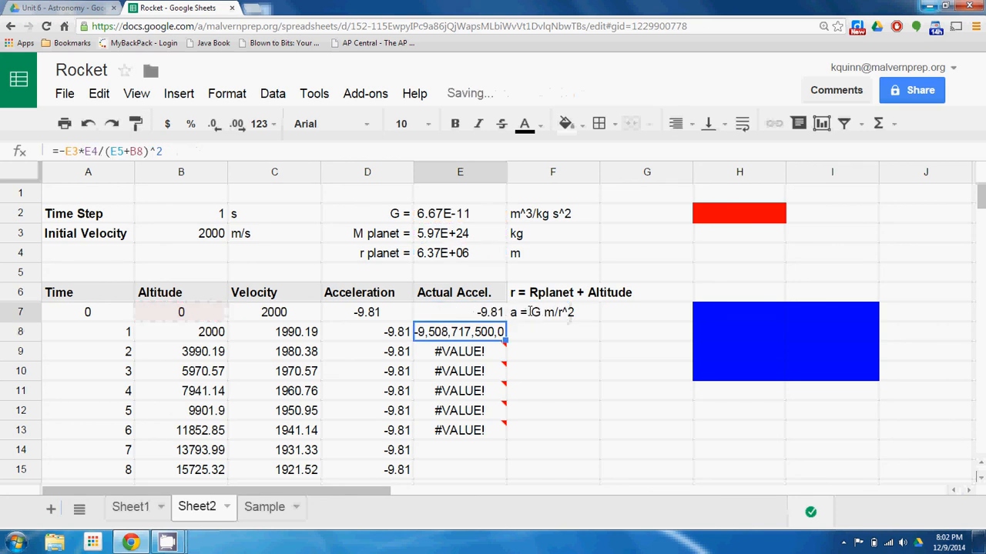
Fill the E7 formula with absolute references down the Actual Accel. column past row 120.
left_click(491, 316)
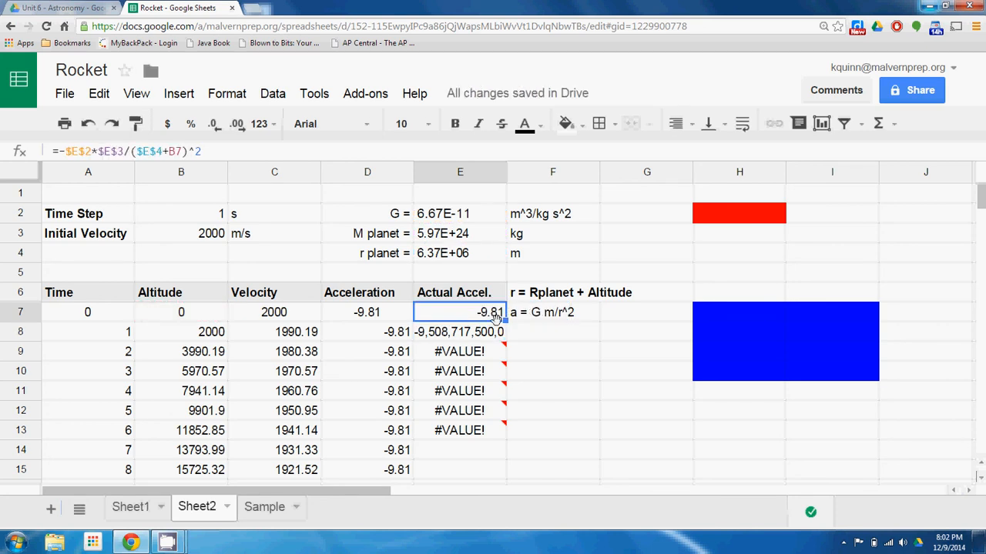
left_click_drag(505, 339, 499, 428)
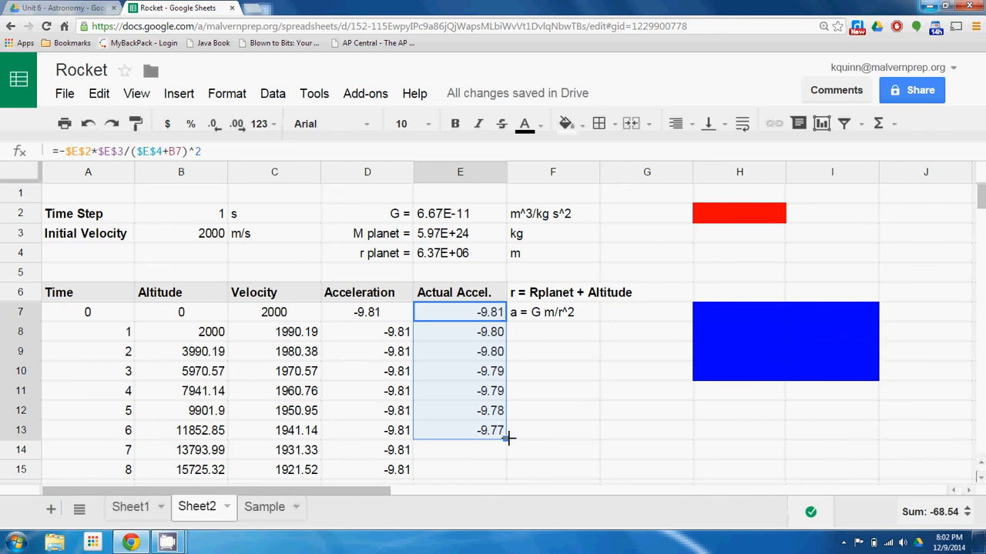
left_click_drag(509, 438, 480, 422)
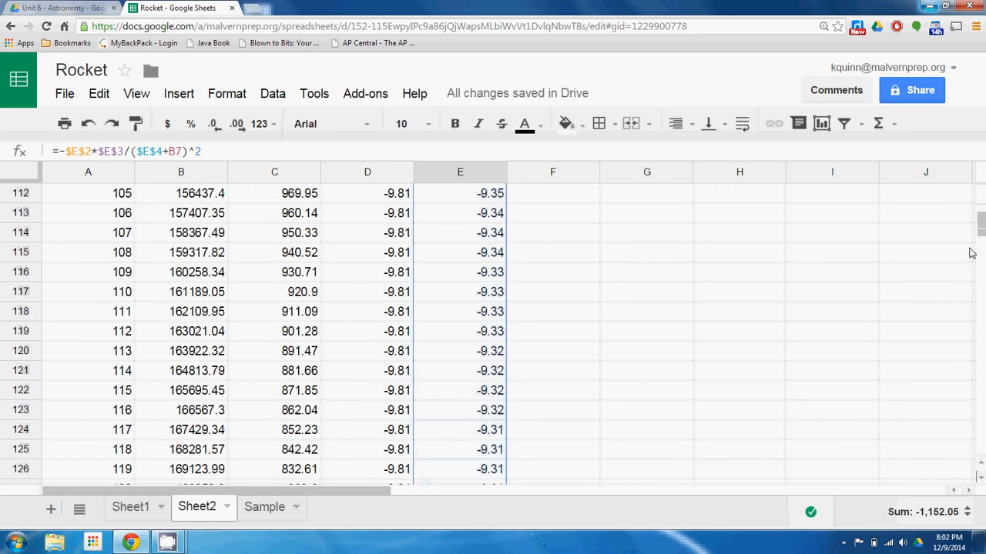
Extend the Actual Accel. formula fill in column E down to row 228, alongside the last time step.
left_click_drag(981, 229, 982, 239)
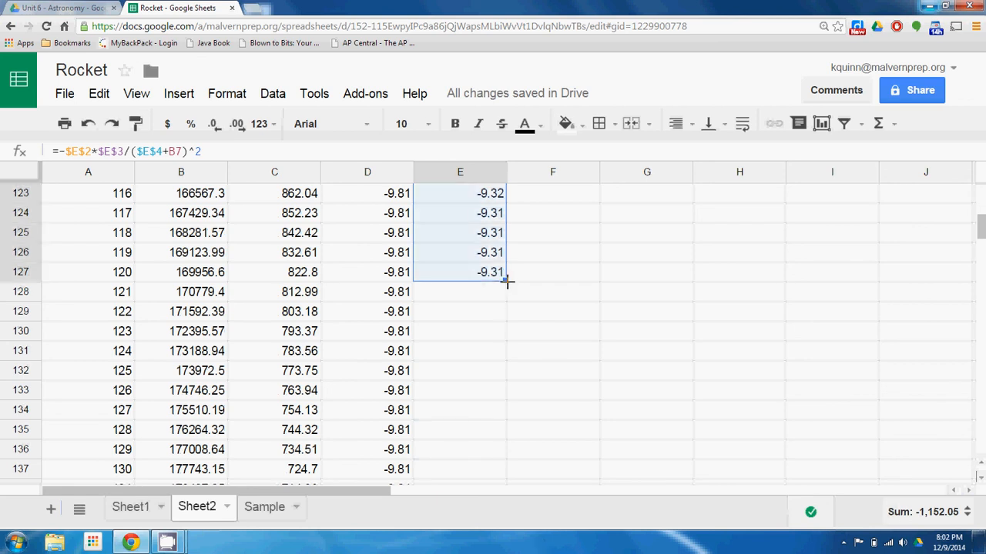
left_click_drag(507, 282, 458, 198)
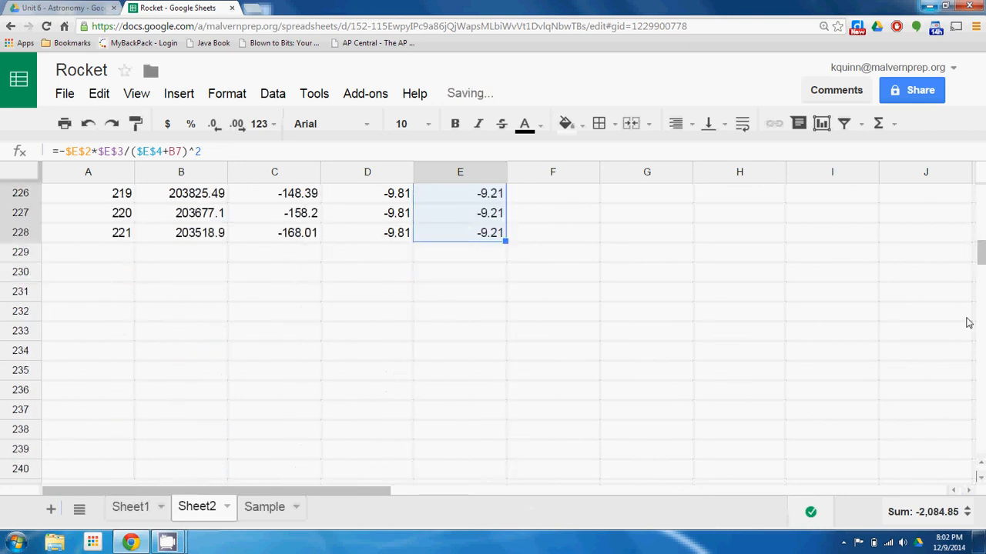
Set the Initial Velocity in cell B3 to 11200 m/s.
left_click_drag(981, 260, 979, 197)
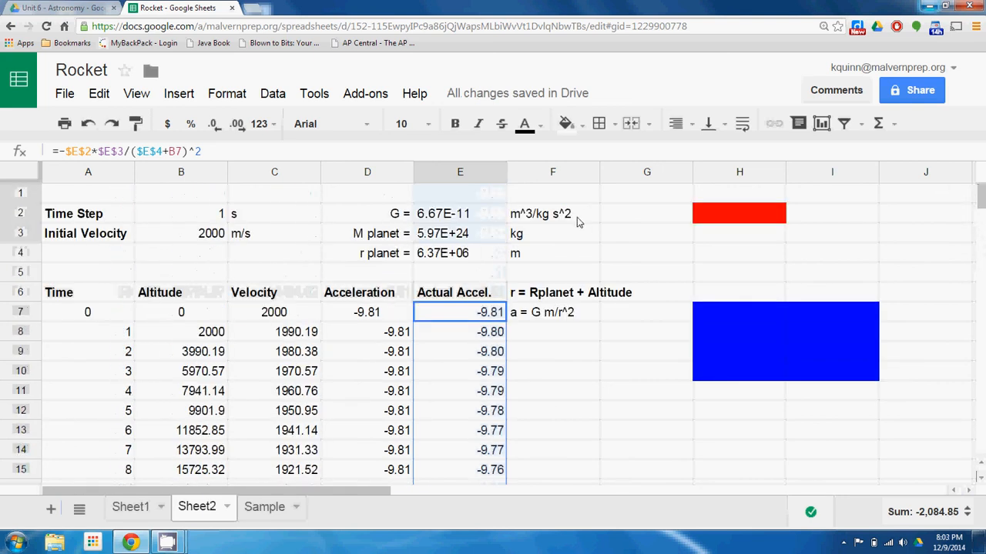
left_click(220, 235)
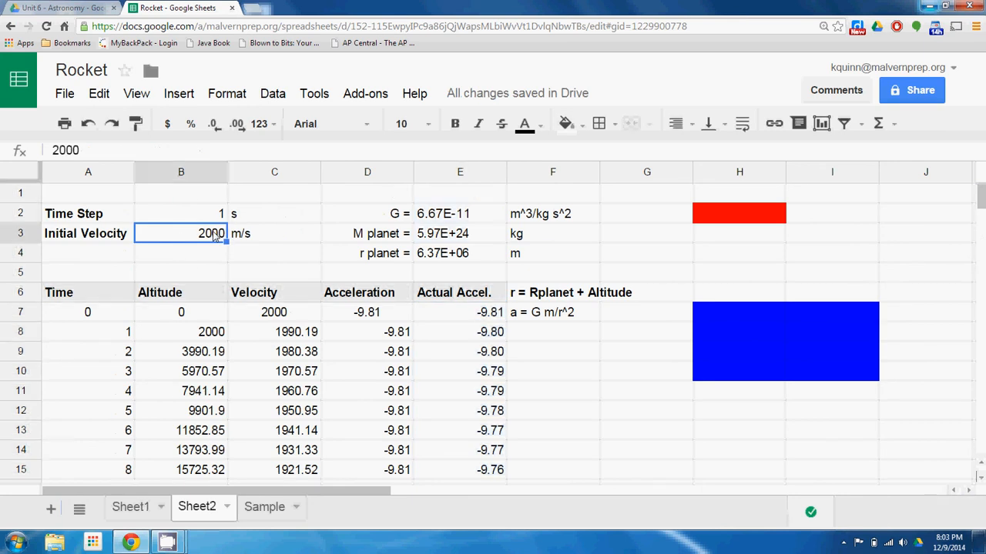
type("1")
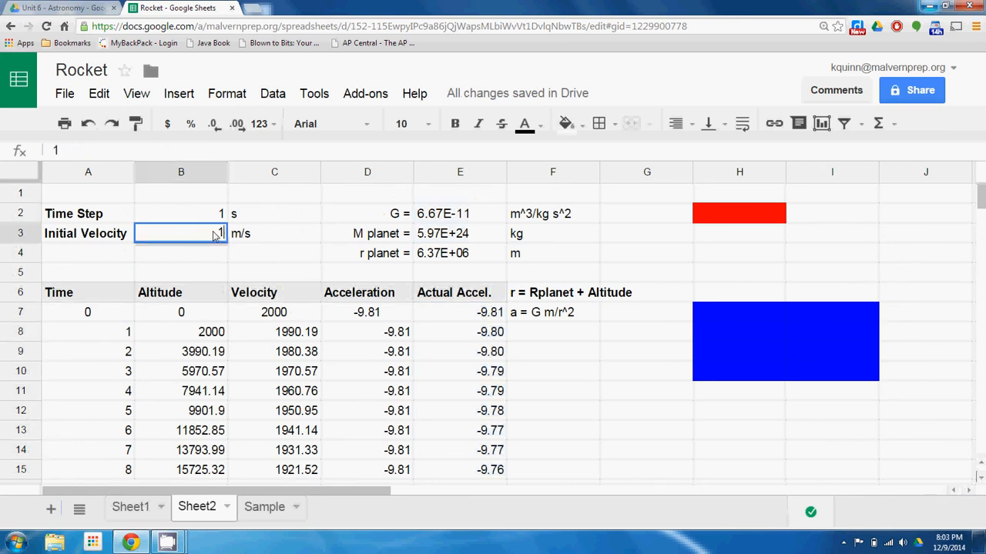
type("1200")
key("Return")
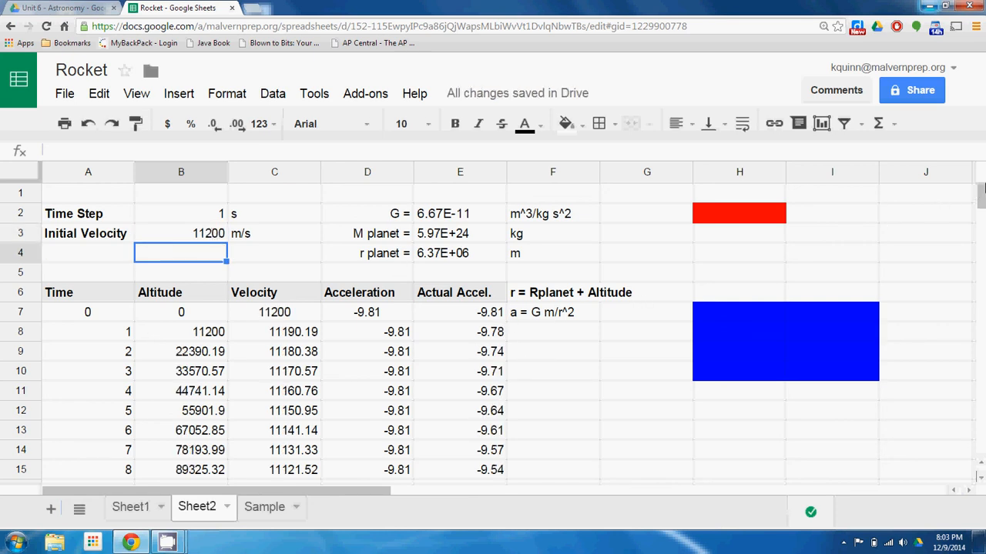
Fill the last data row, A228:E228, down past row 266 to add more time steps to all five columns.
left_click_drag(982, 195, 982, 252)
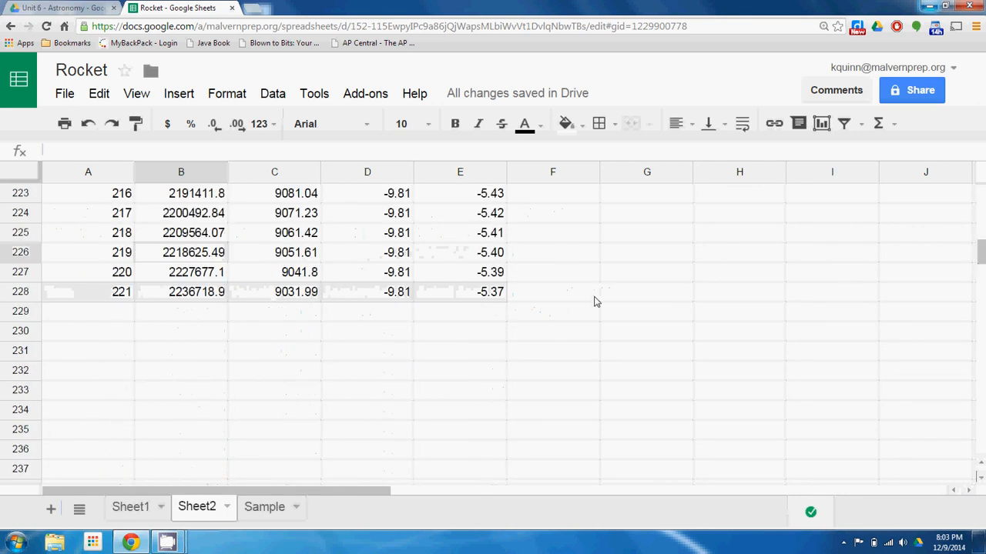
left_click(121, 297)
left_click_drag(122, 297, 500, 467)
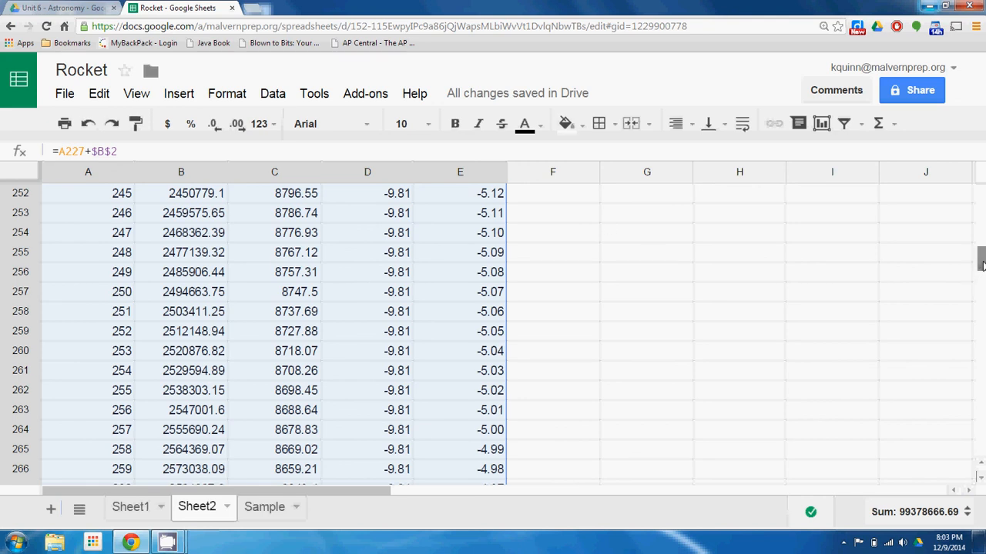
Reset the fill color of cells G2:I11 to remove the red and blue shading.
left_click_drag(981, 265, 982, 194)
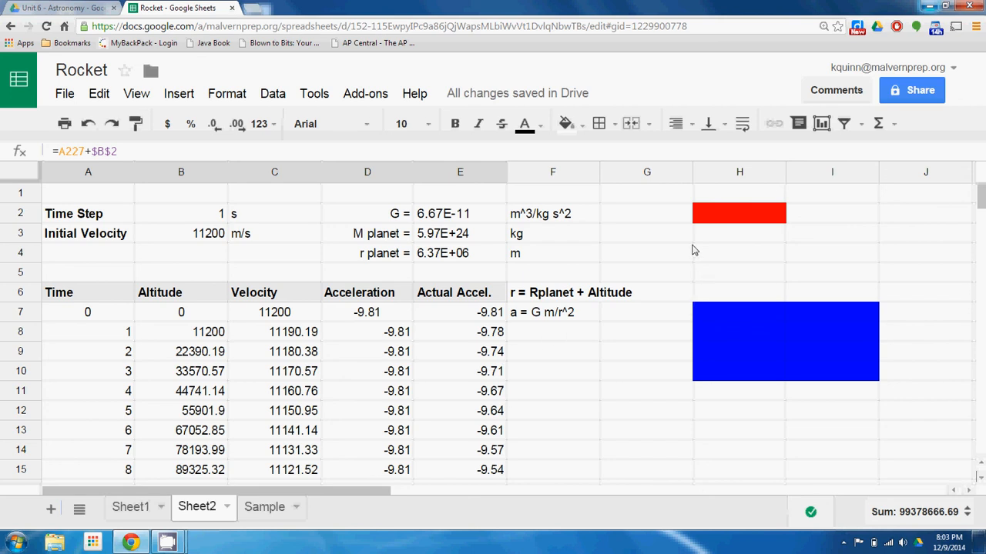
left_click(687, 220)
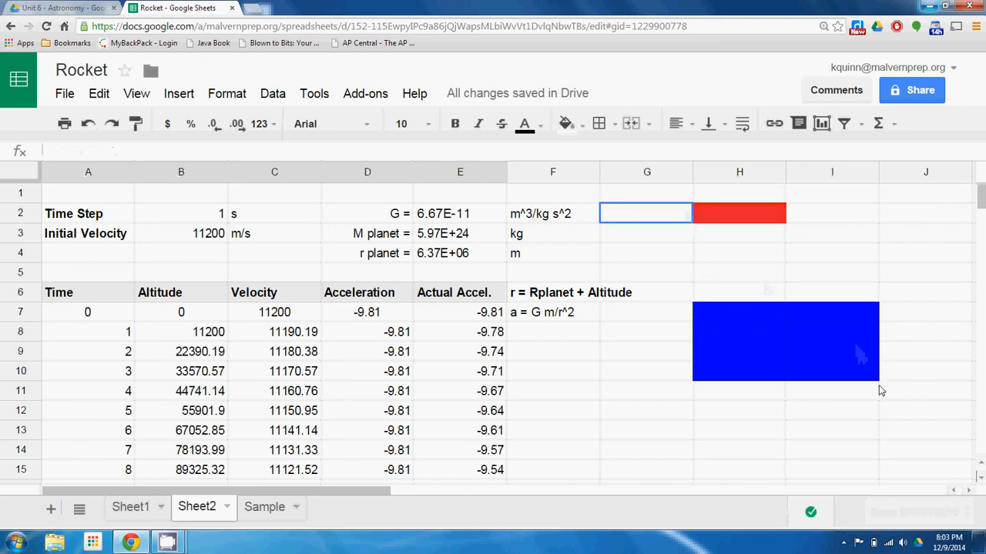
left_click_drag(881, 391, 675, 211)
left_click(569, 123)
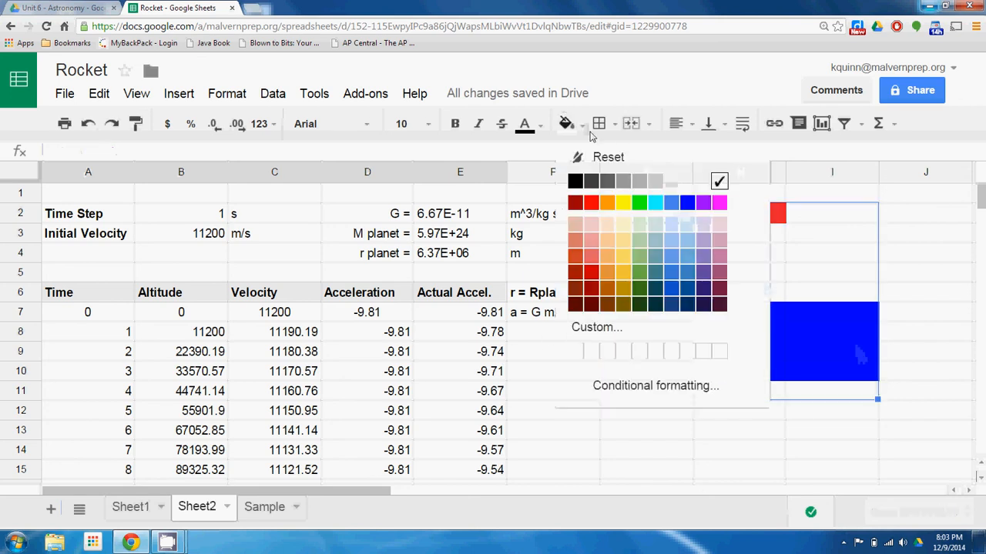
left_click(623, 158)
left_click(636, 377)
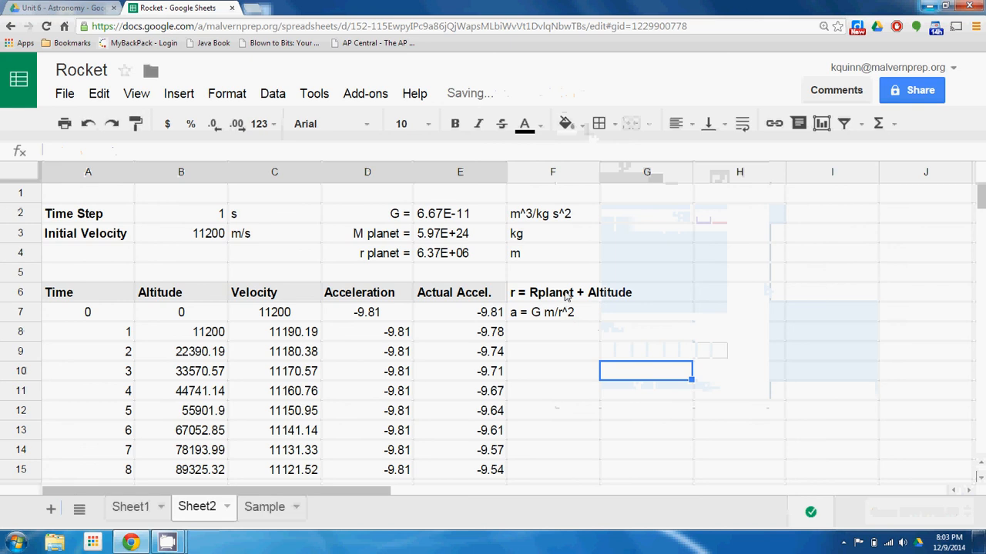
Delete the formula notes in cells F6:F7 beside the Actual Accel. column.
left_click_drag(566, 297, 568, 312)
key("Delete")
left_click(561, 321)
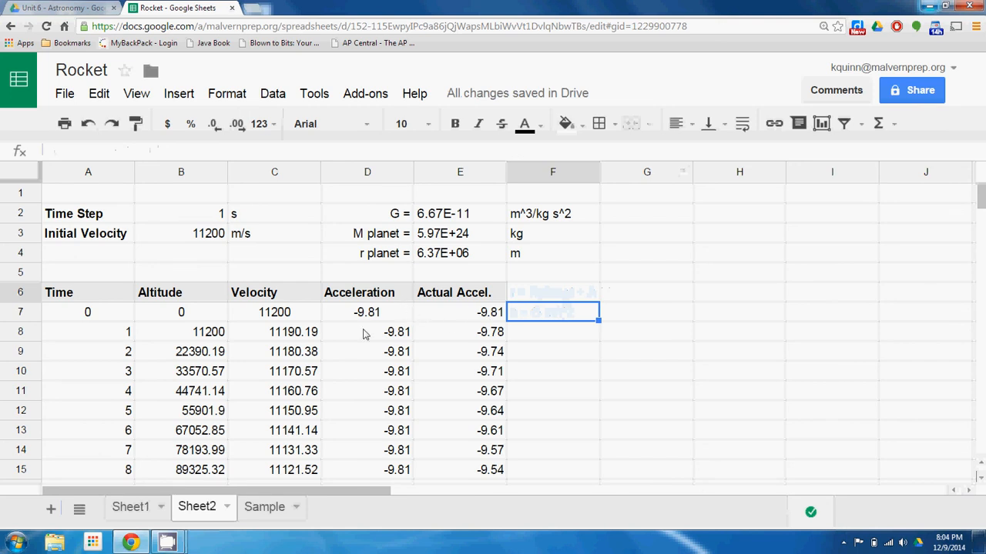
Change the velocity formula in C8 to =C7+E7*$B$2 and fill it down the Velocity column past row 25.
left_click(282, 316)
left_click(287, 334)
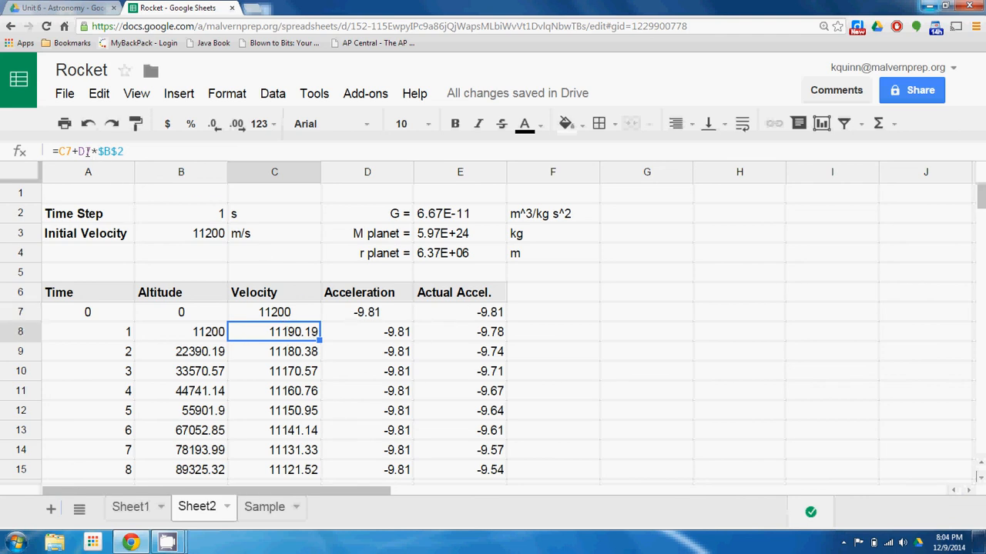
left_click_drag(87, 152, 80, 152)
type("E")
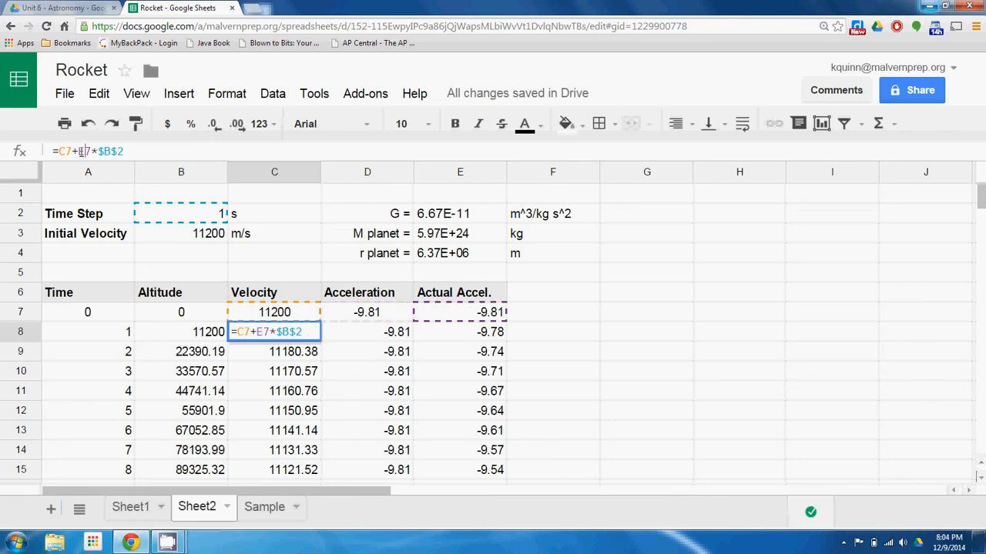
key("Return")
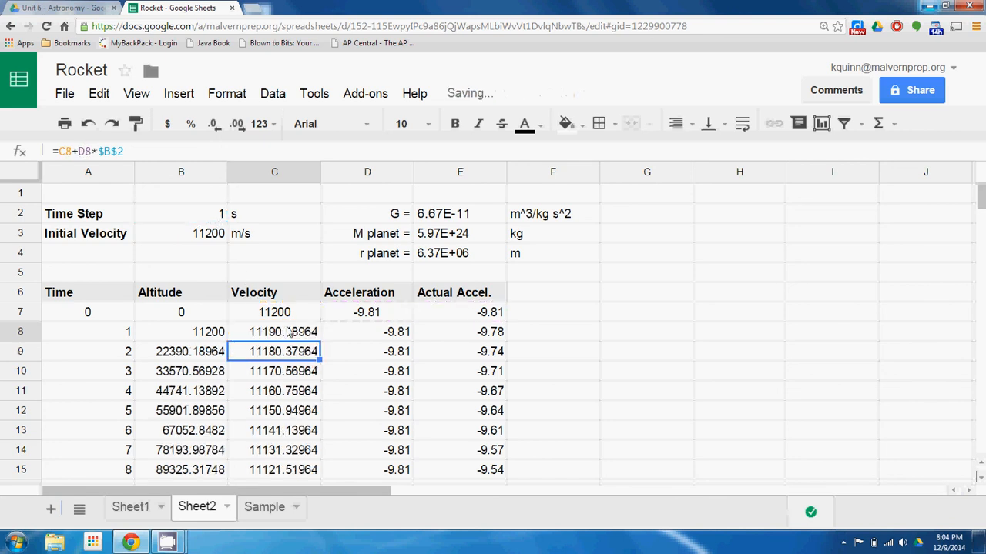
left_click(286, 331)
left_click_drag(317, 332, 327, 474)
left_click(170, 540)
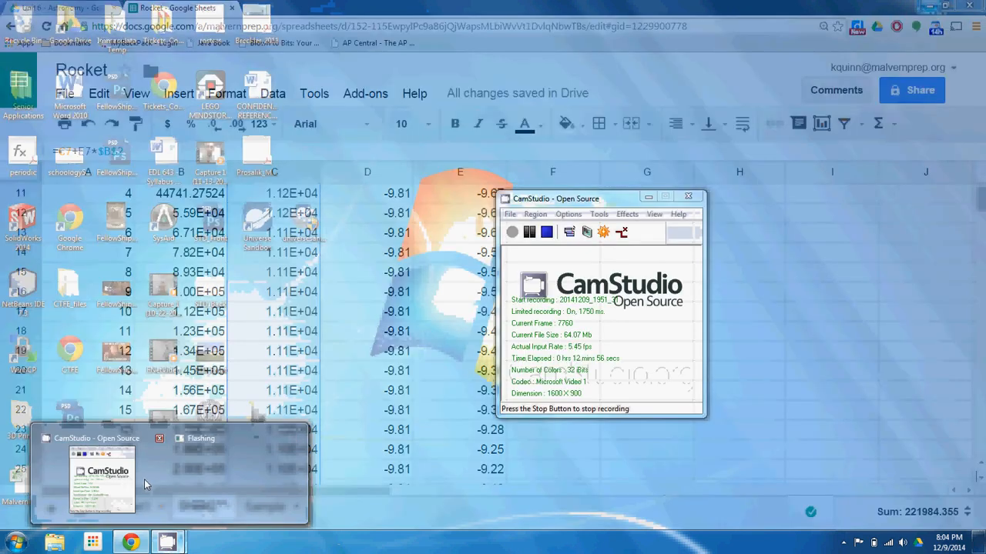
left_click(144, 479)
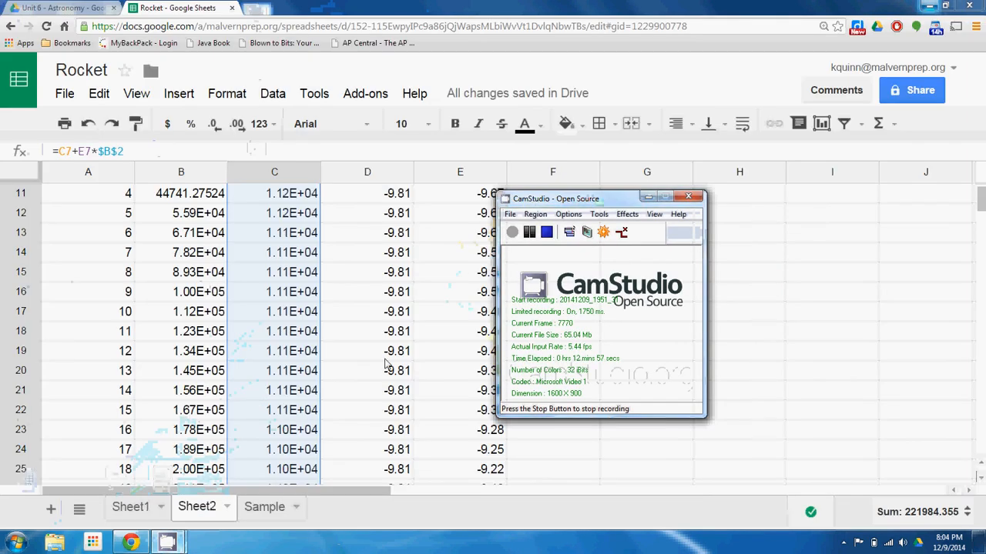